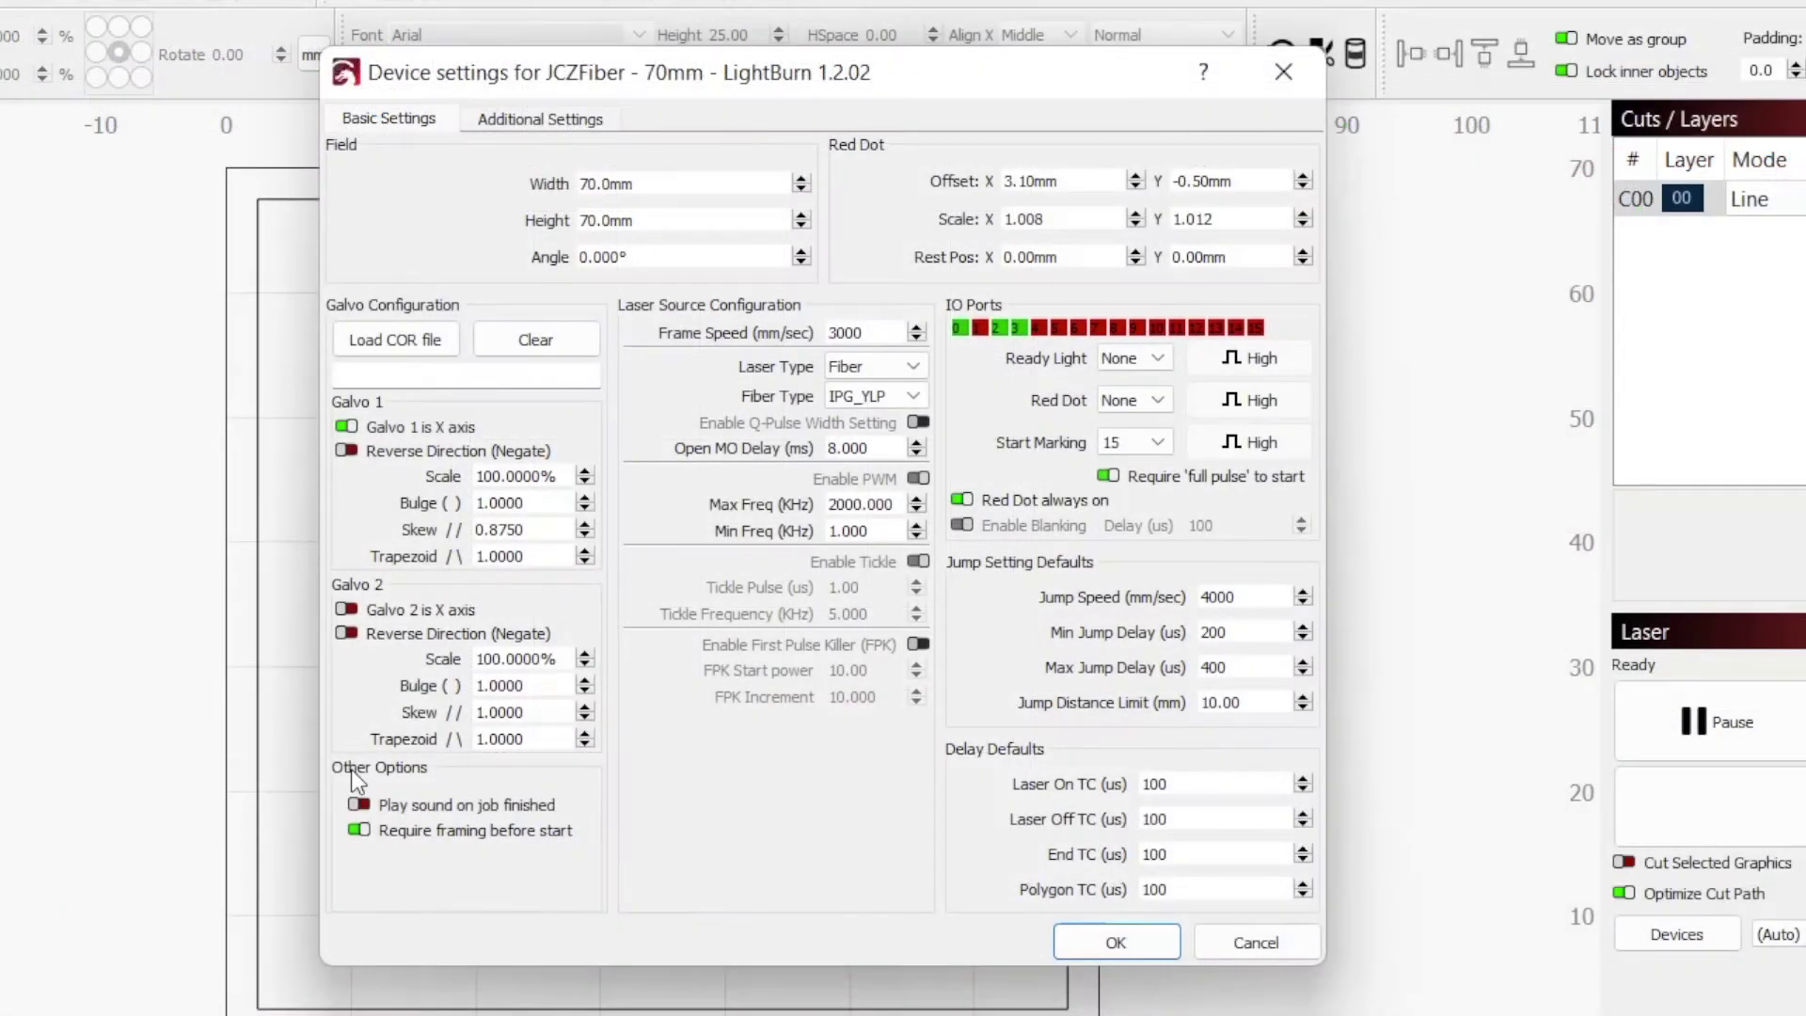
# Duplicate the JCZFiber - 290mm device in Devices and advance past the controller and connection choices.
pyautogui.click(523, 738)
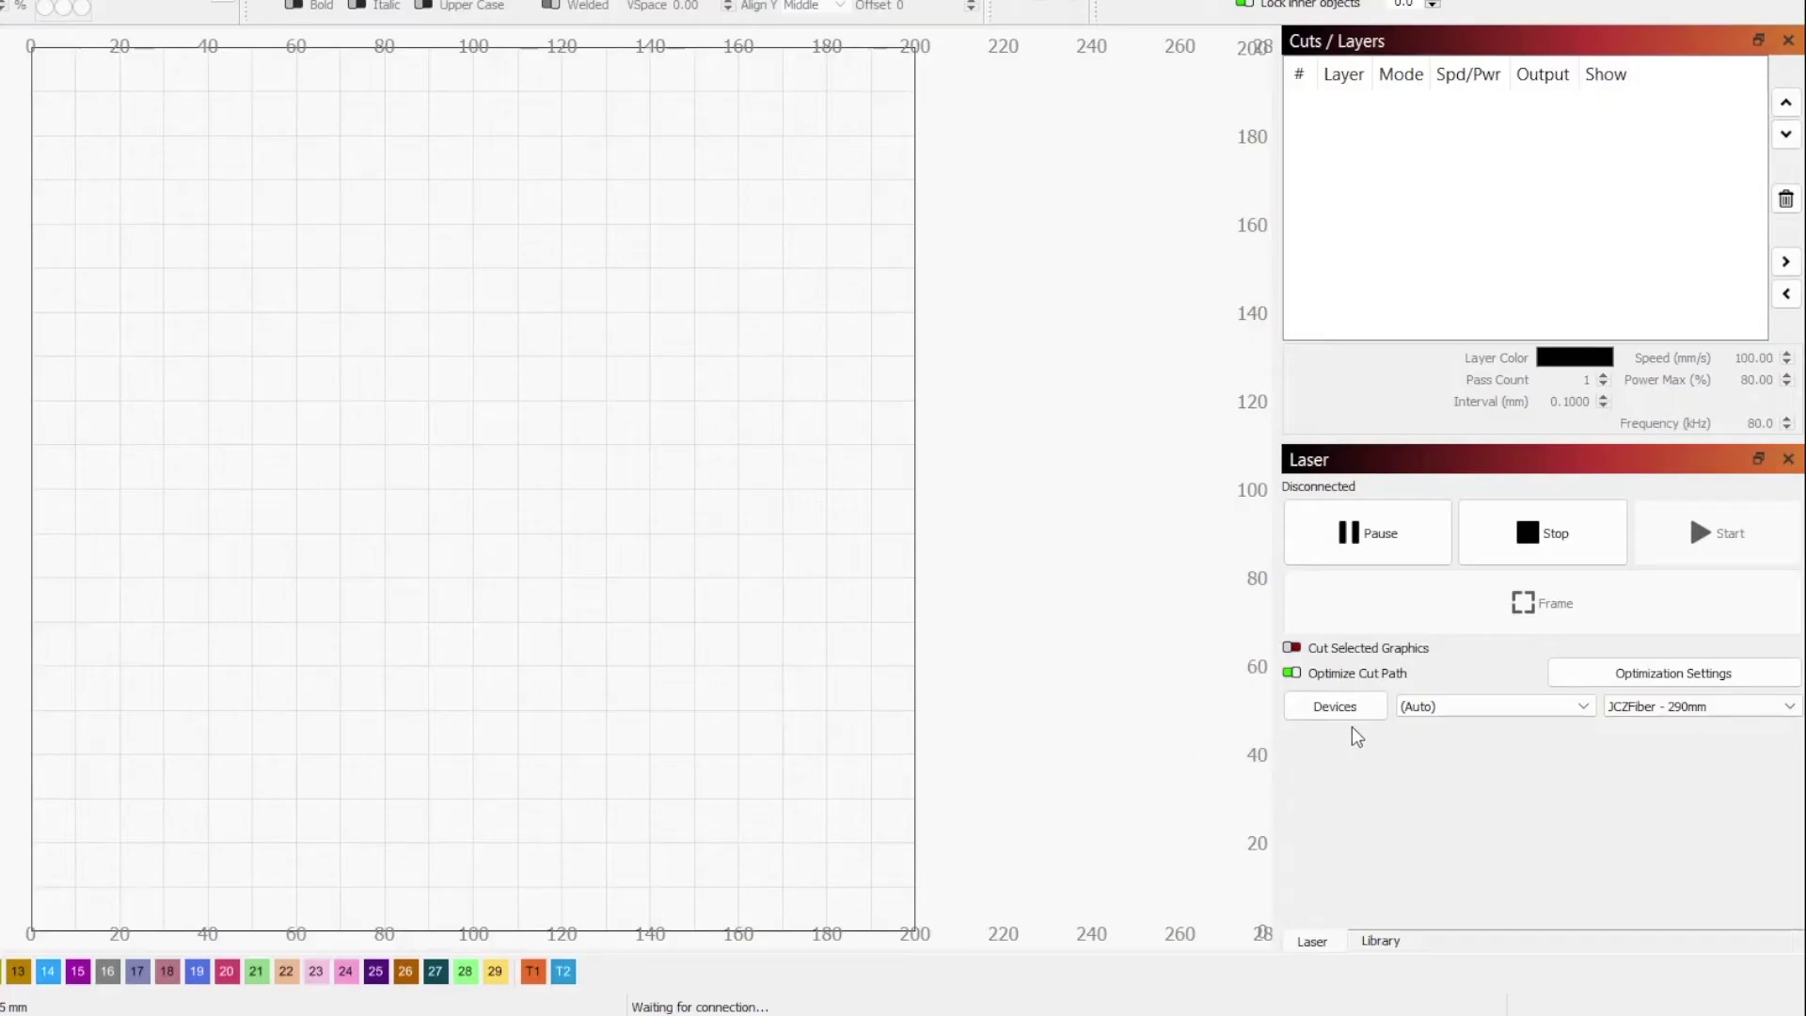
pyautogui.click(1375, 709)
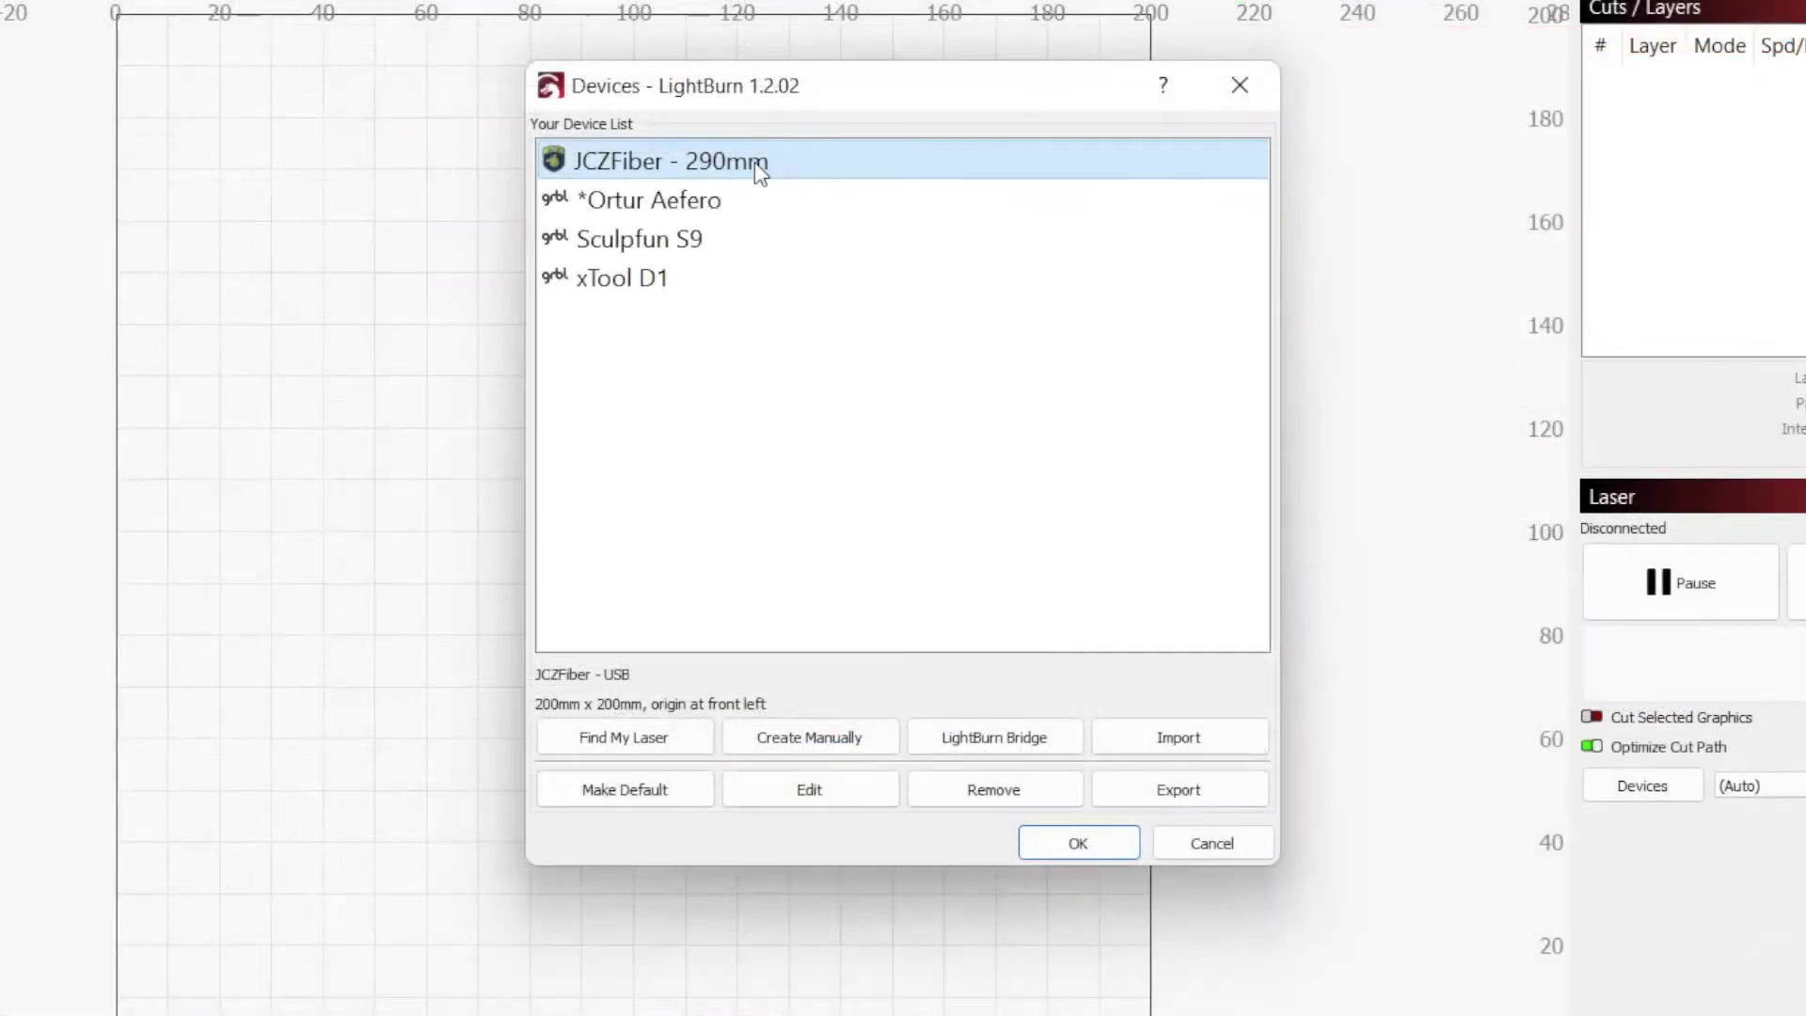
pyautogui.rightClick(755, 162)
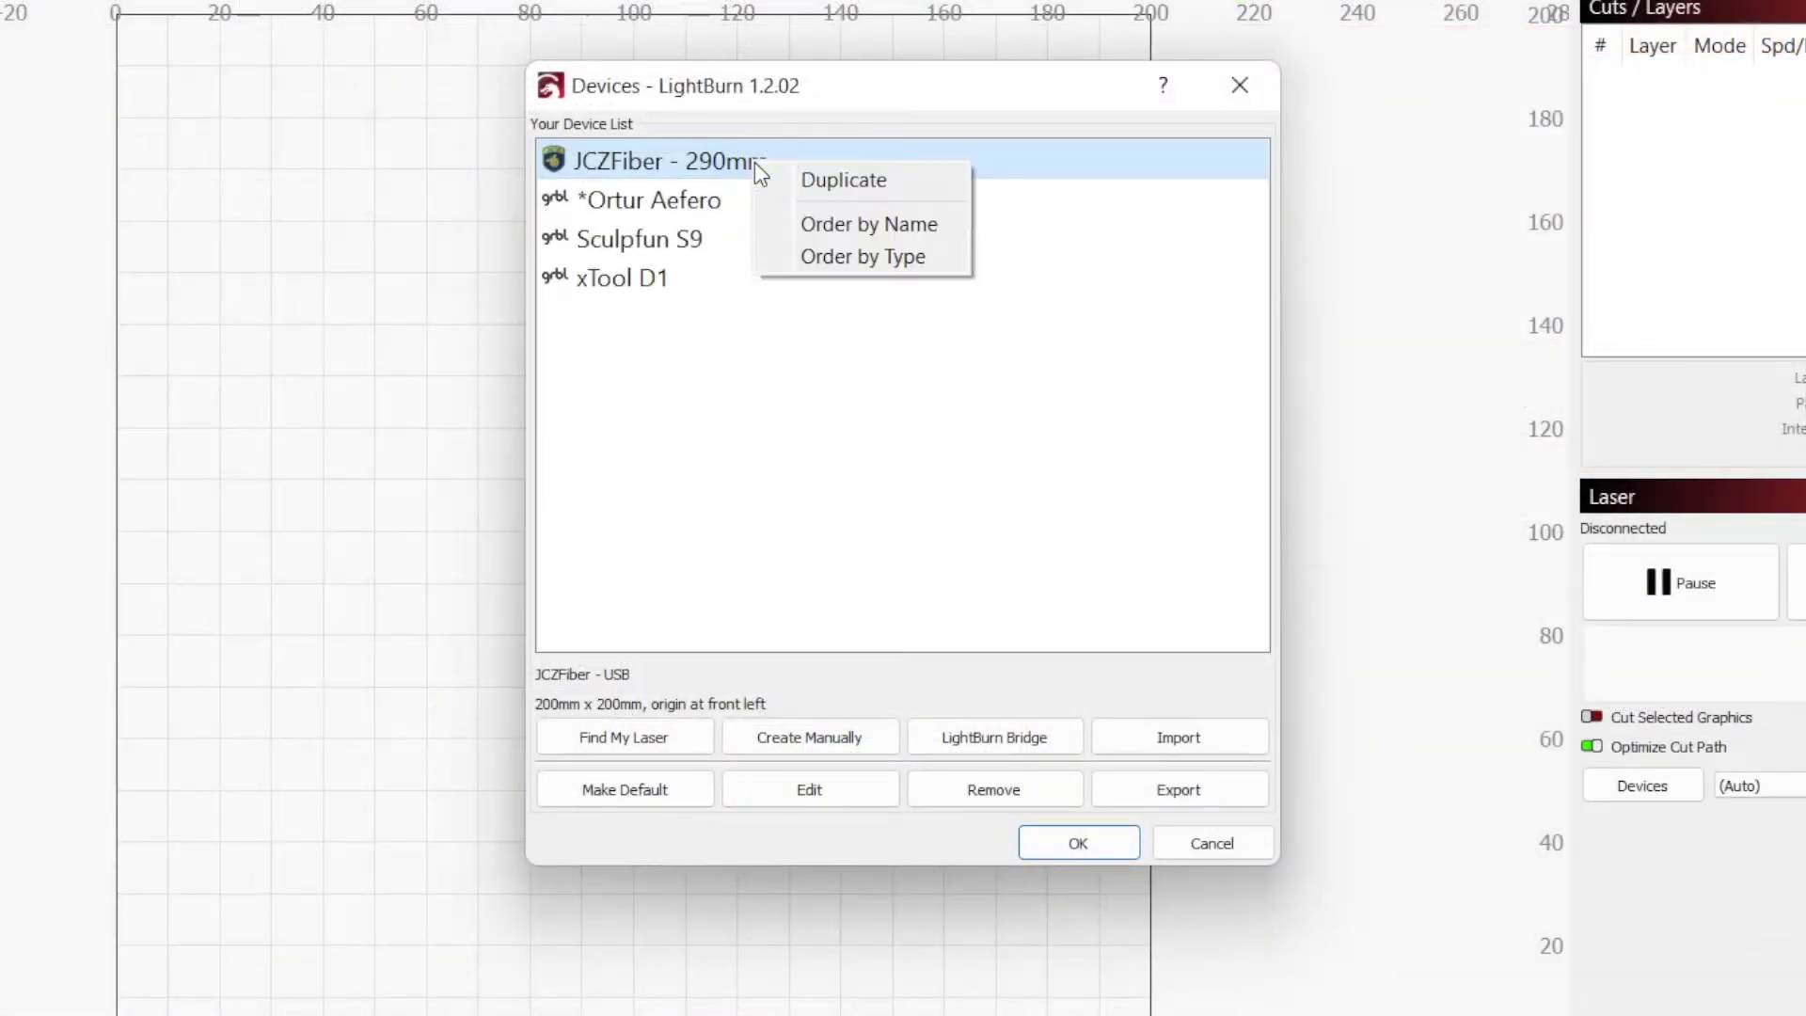
pyautogui.click(899, 180)
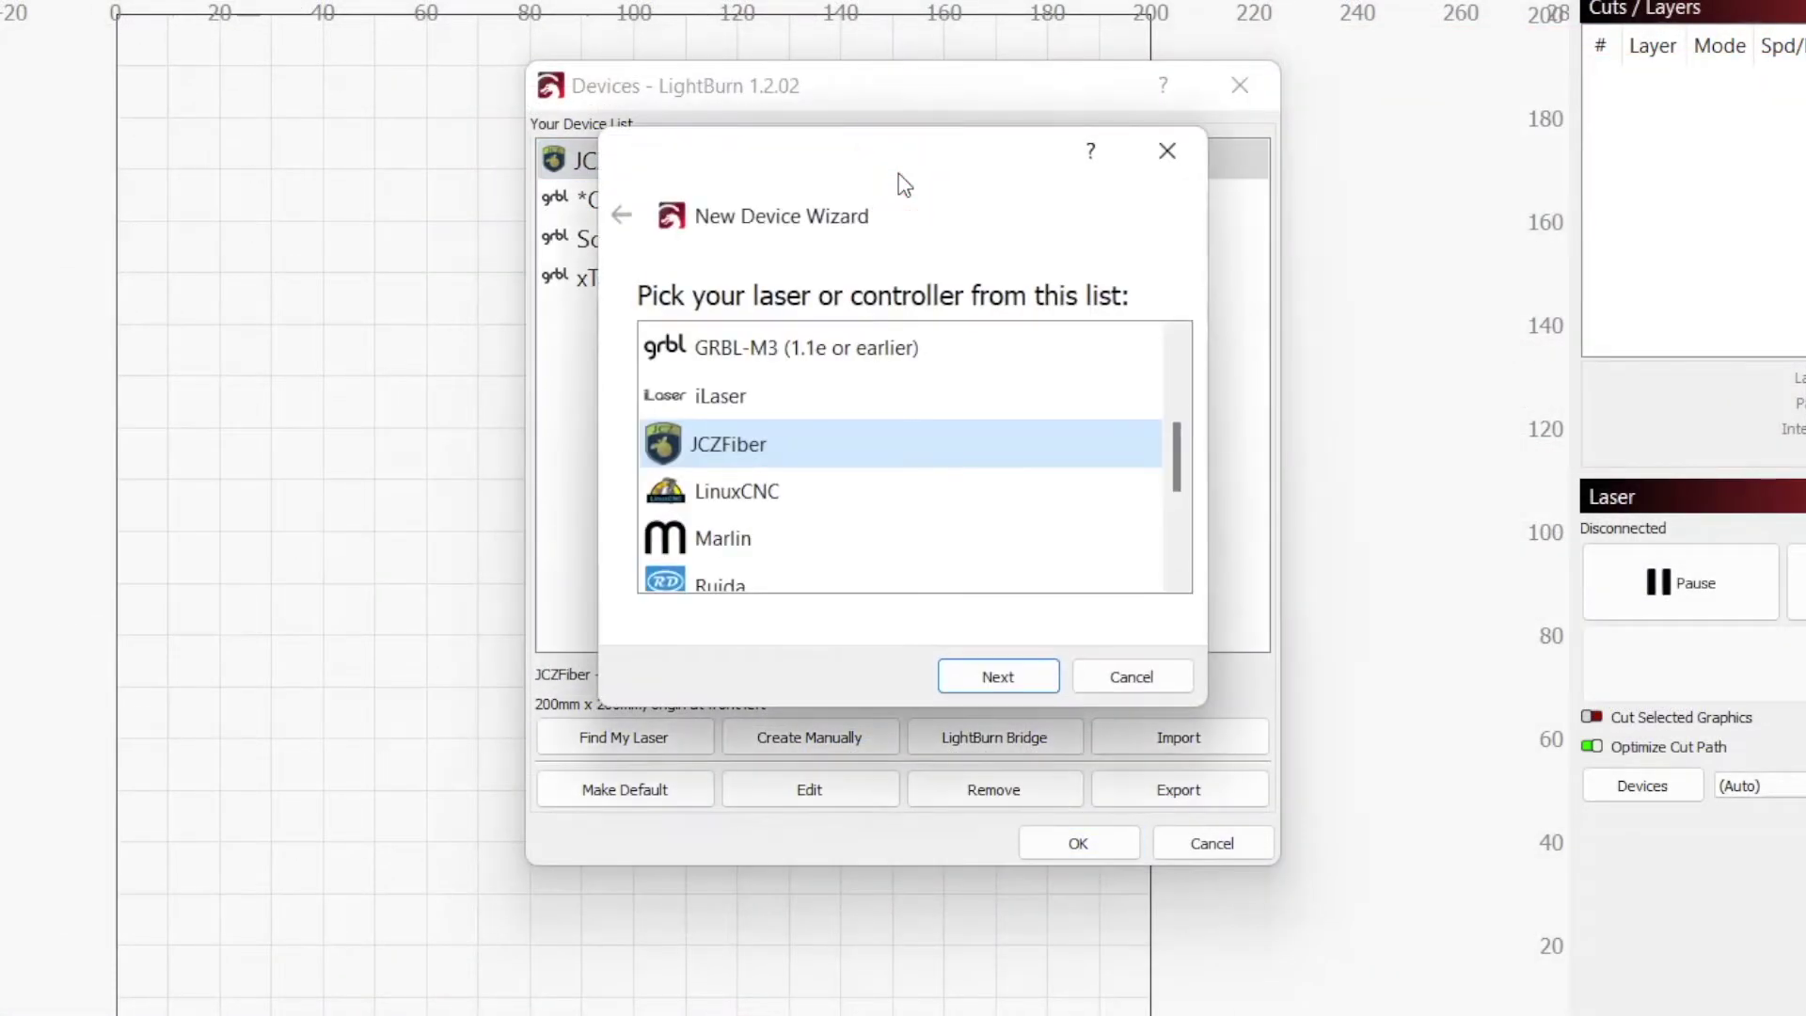
pyautogui.click(1048, 685)
pyautogui.click(1048, 685)
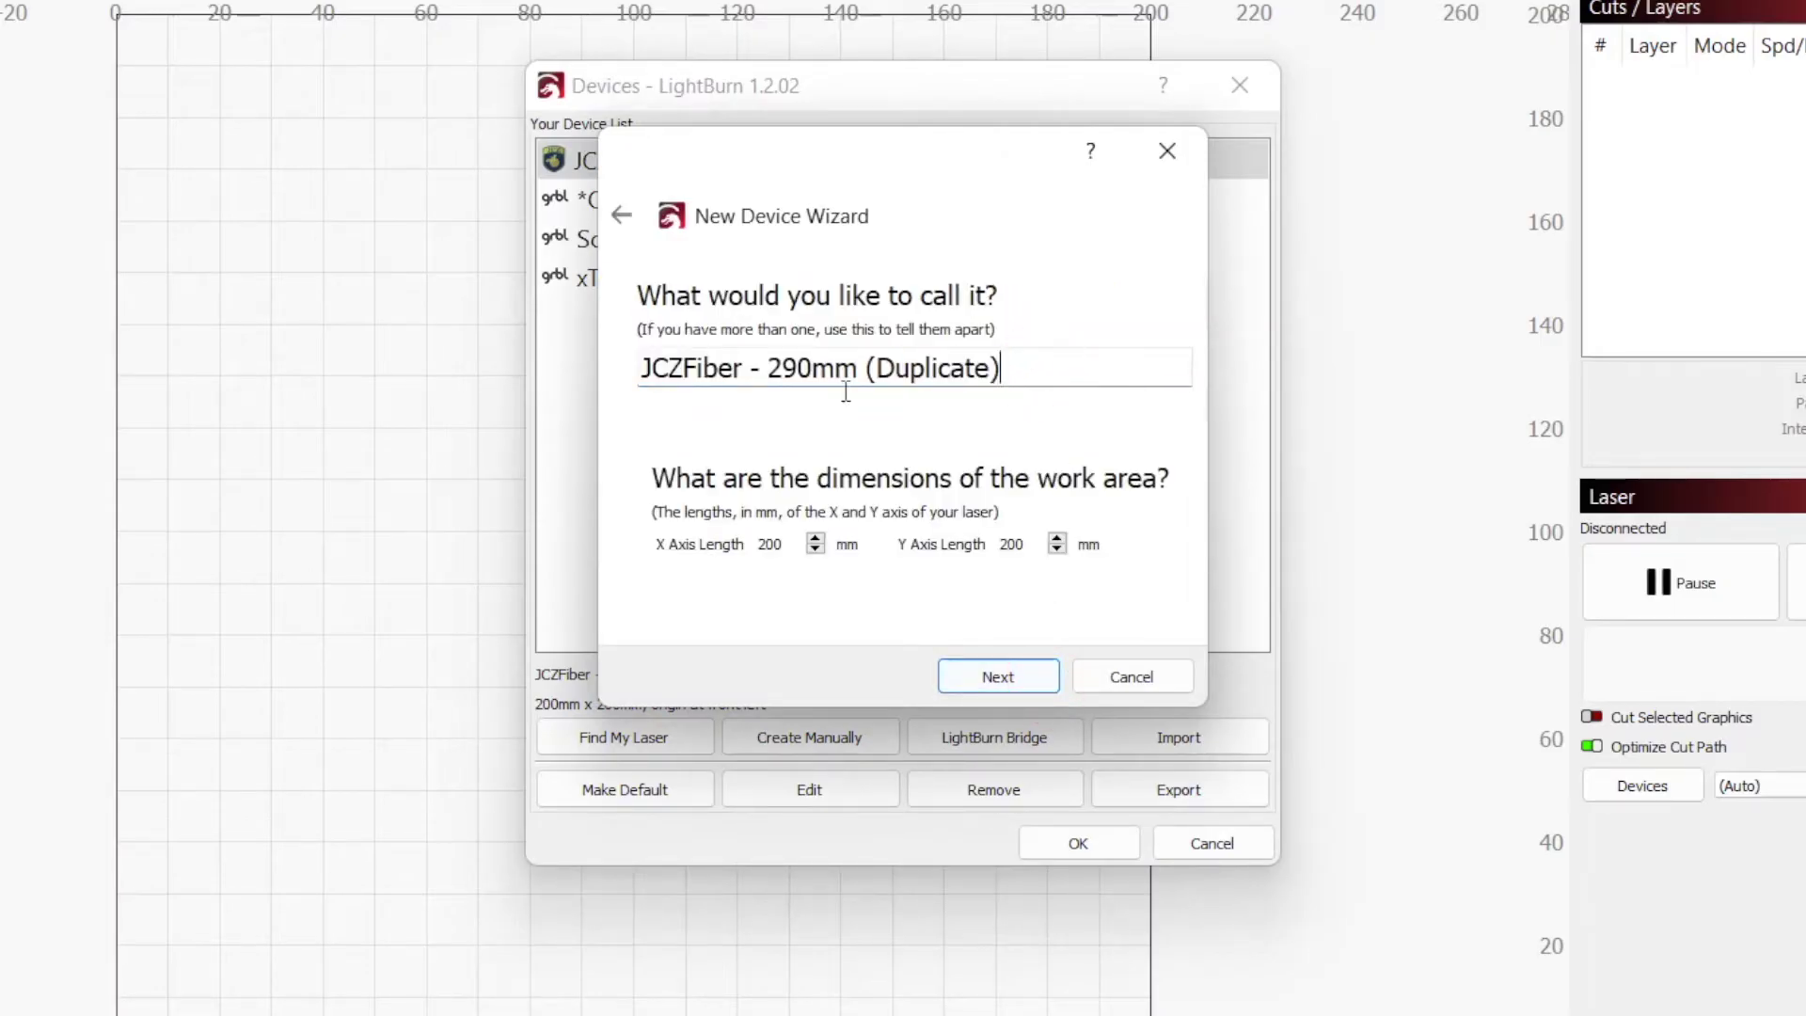
# Rename the copy to JCZFiber - 70mm and set X and Y axis lengths to 70 mm.
pyautogui.keyDown('shift'); pyautogui.click(768, 368); pyautogui.keyUp('shift')
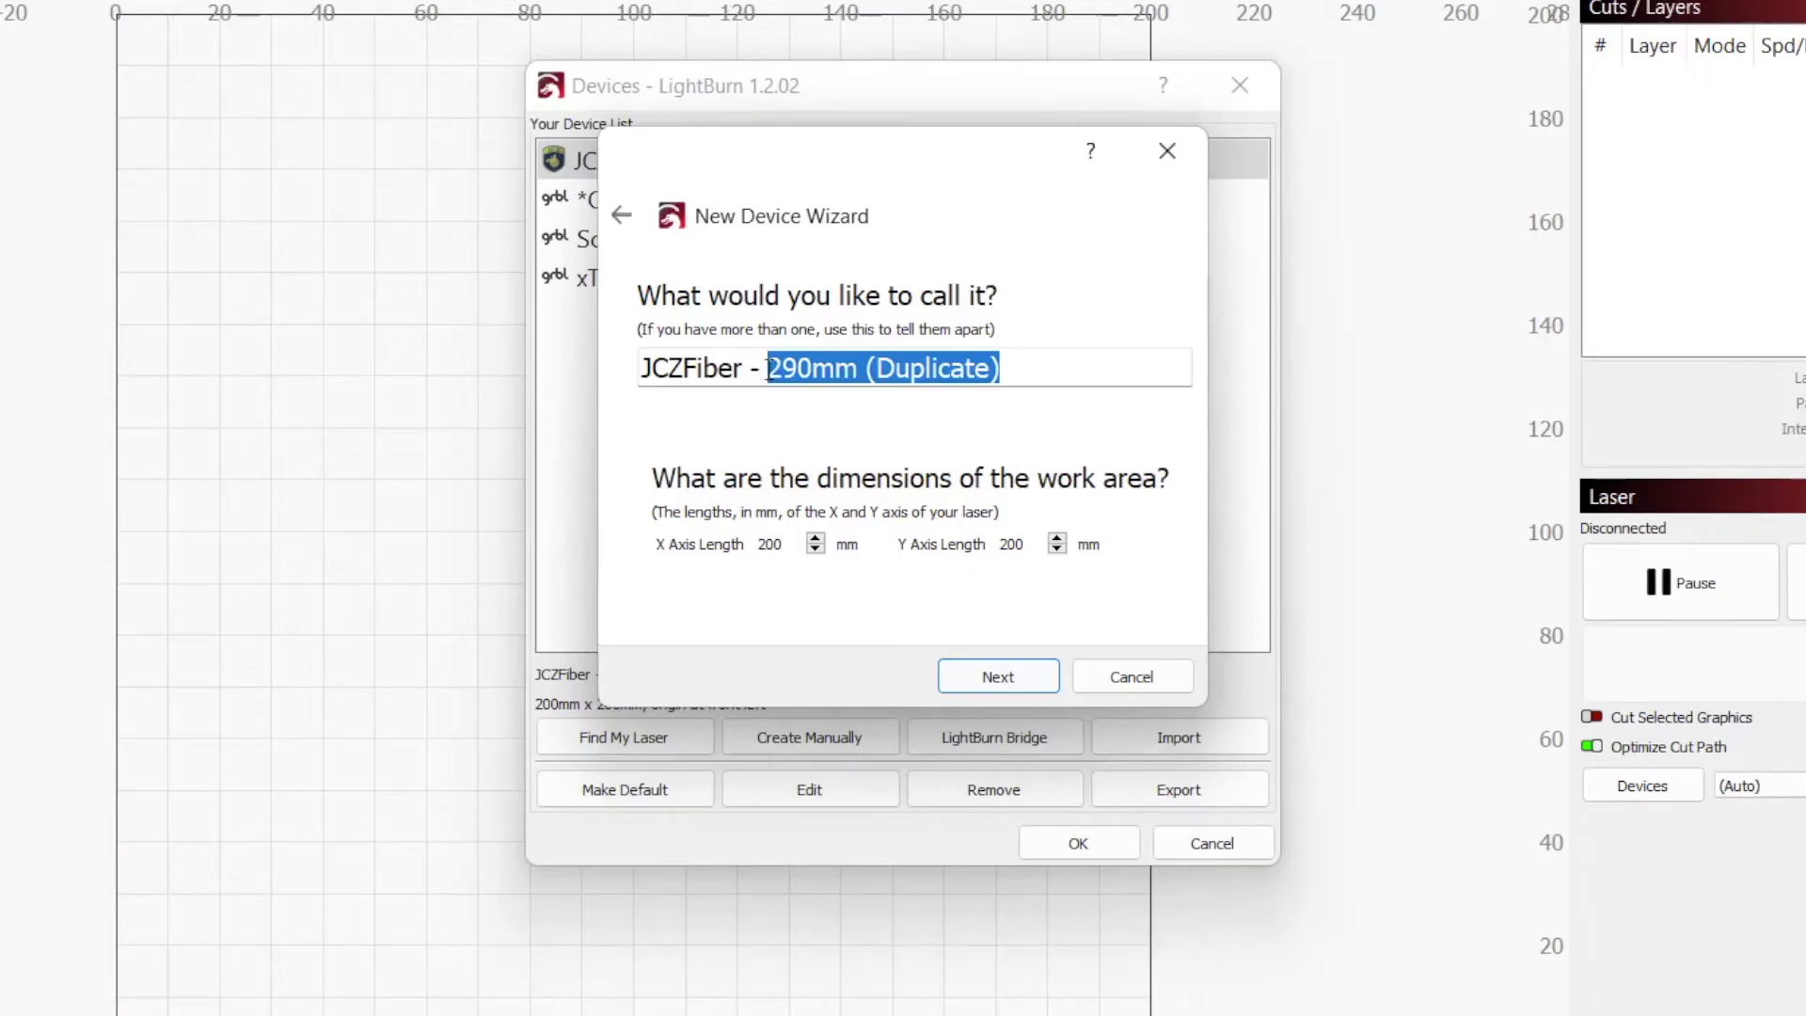
pyautogui.write('70')
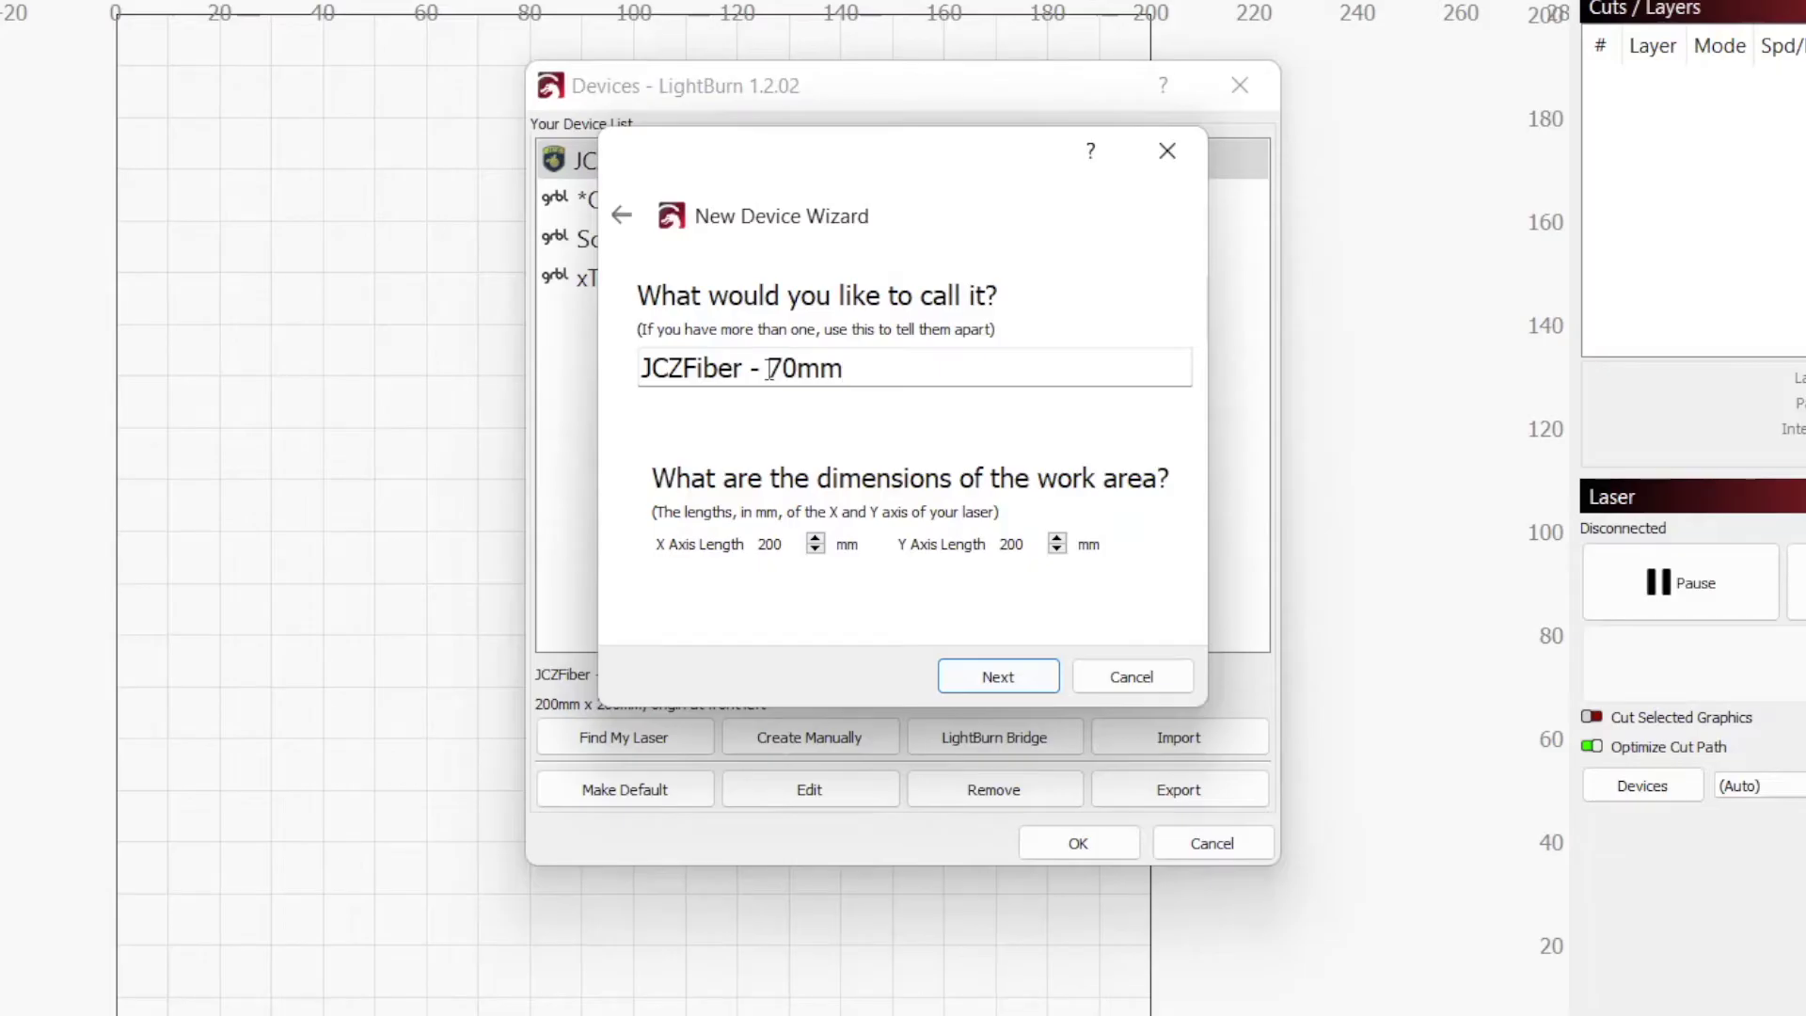
pyautogui.click(785, 546)
pyautogui.moveTo(1032, 543); pyautogui.dragTo(981, 544)
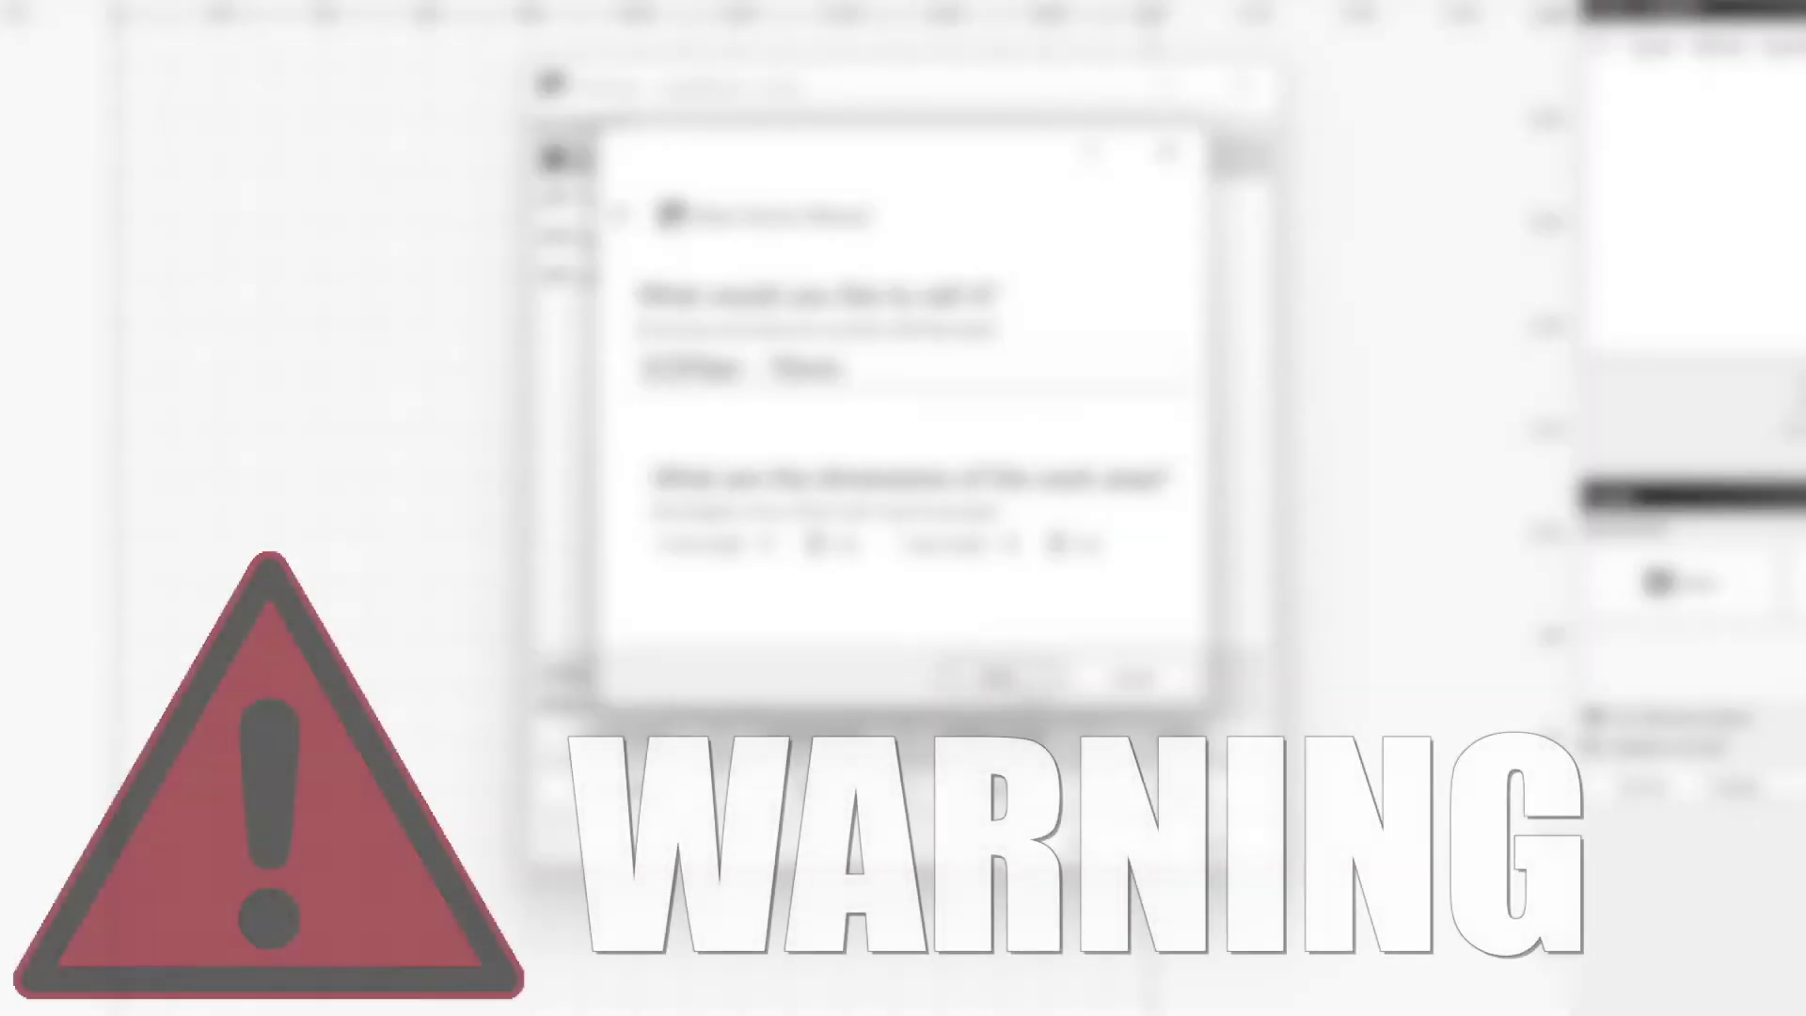
# Advance the New Device Wizard from the work-area page to the summary page.
pyautogui.click(1026, 677)
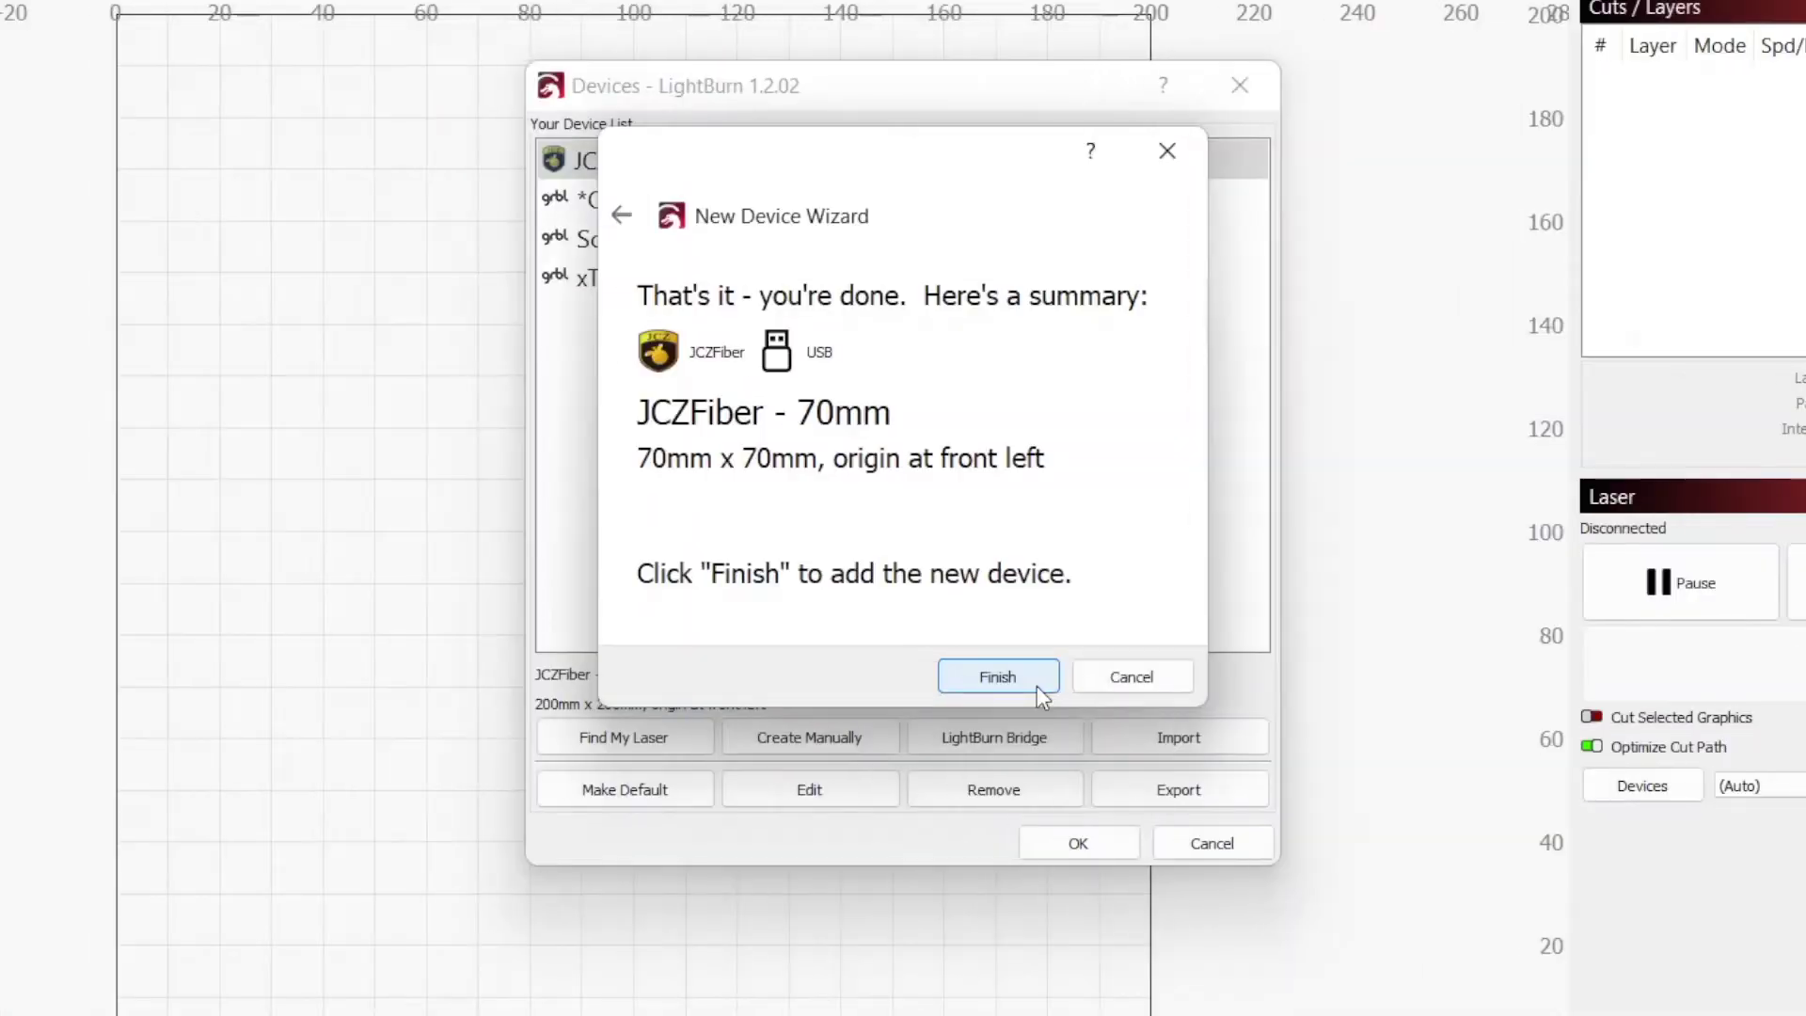
# Finish adding JCZFiber - 70mm, close Devices, and select it as the active laser device.
pyautogui.click(1037, 686)
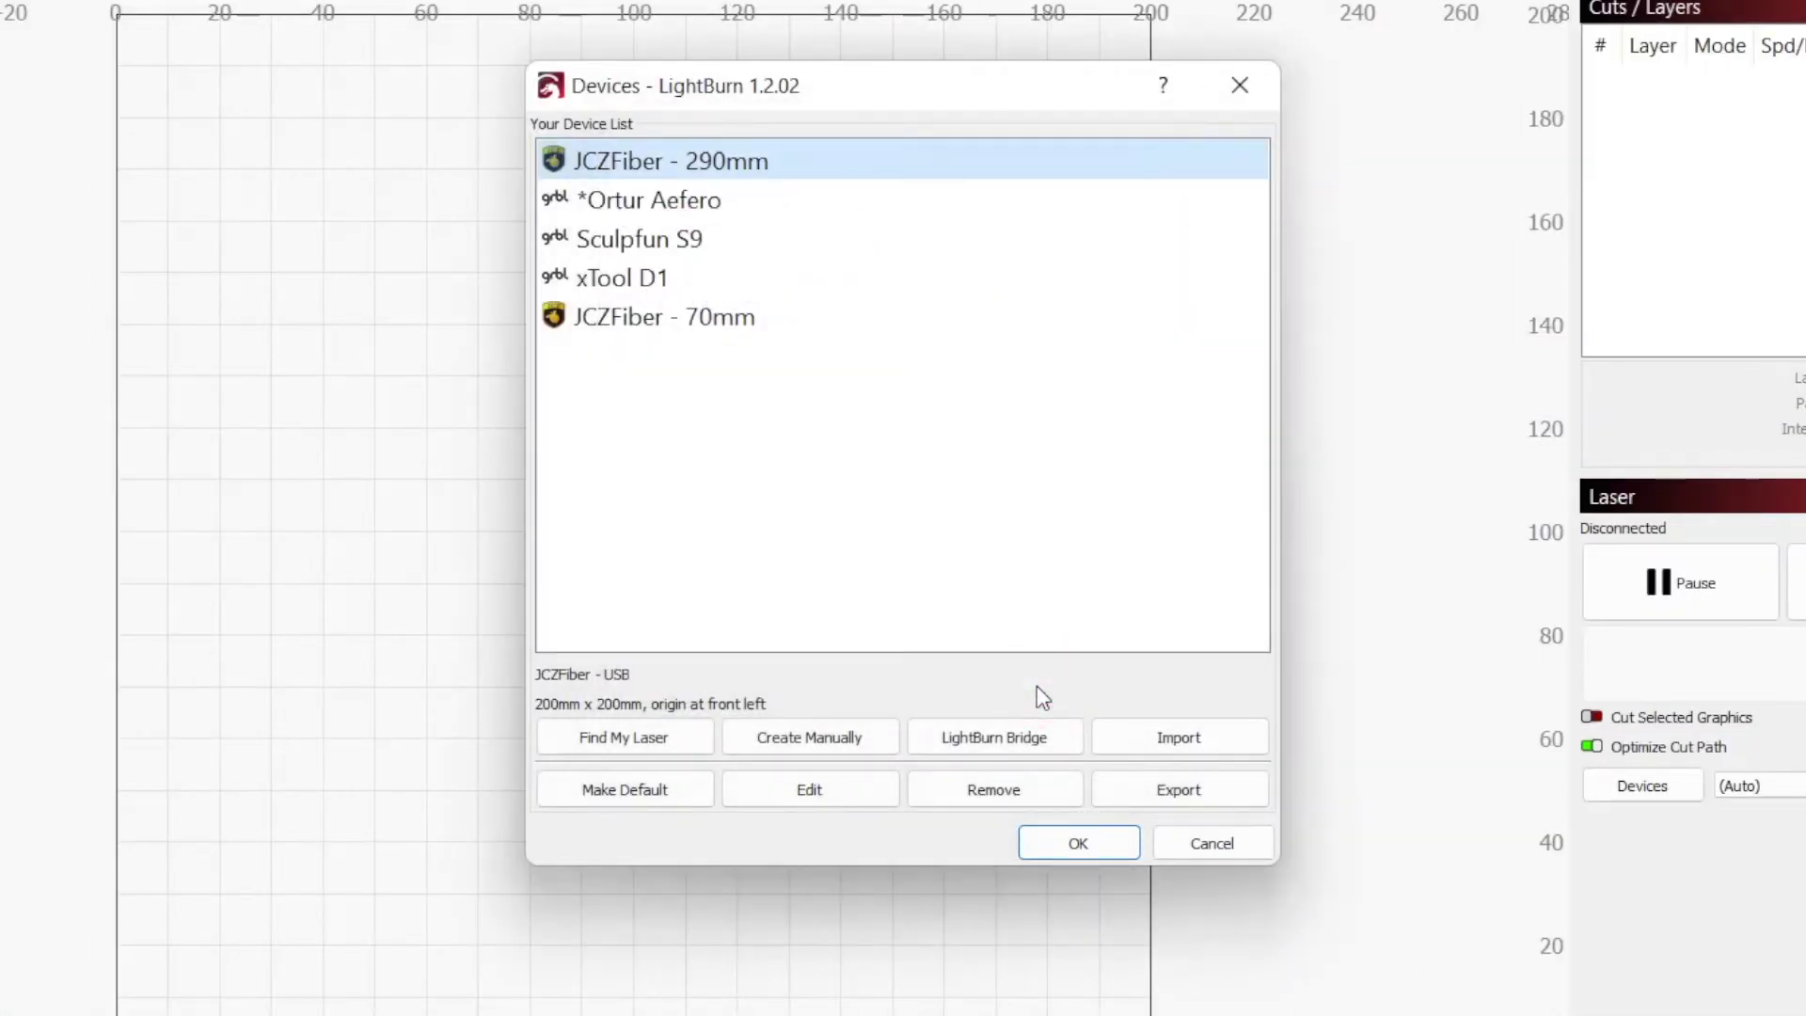
pyautogui.click(1078, 843)
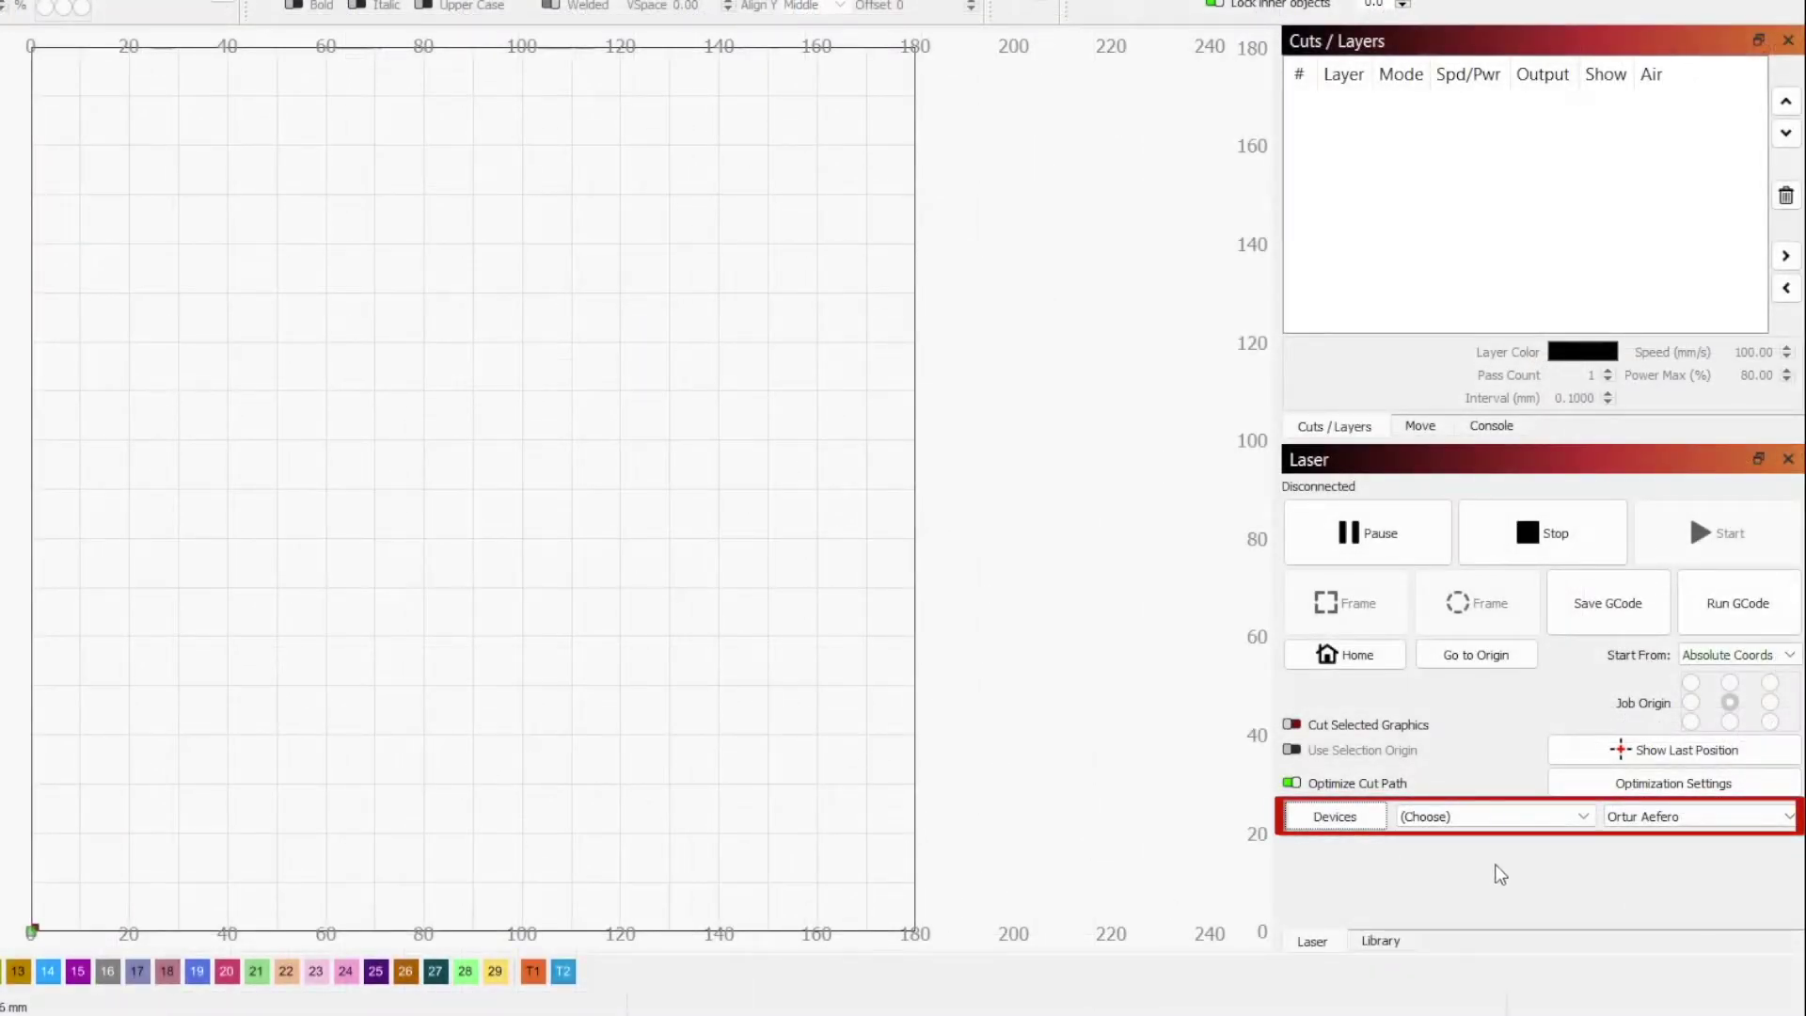
pyautogui.click(1718, 822)
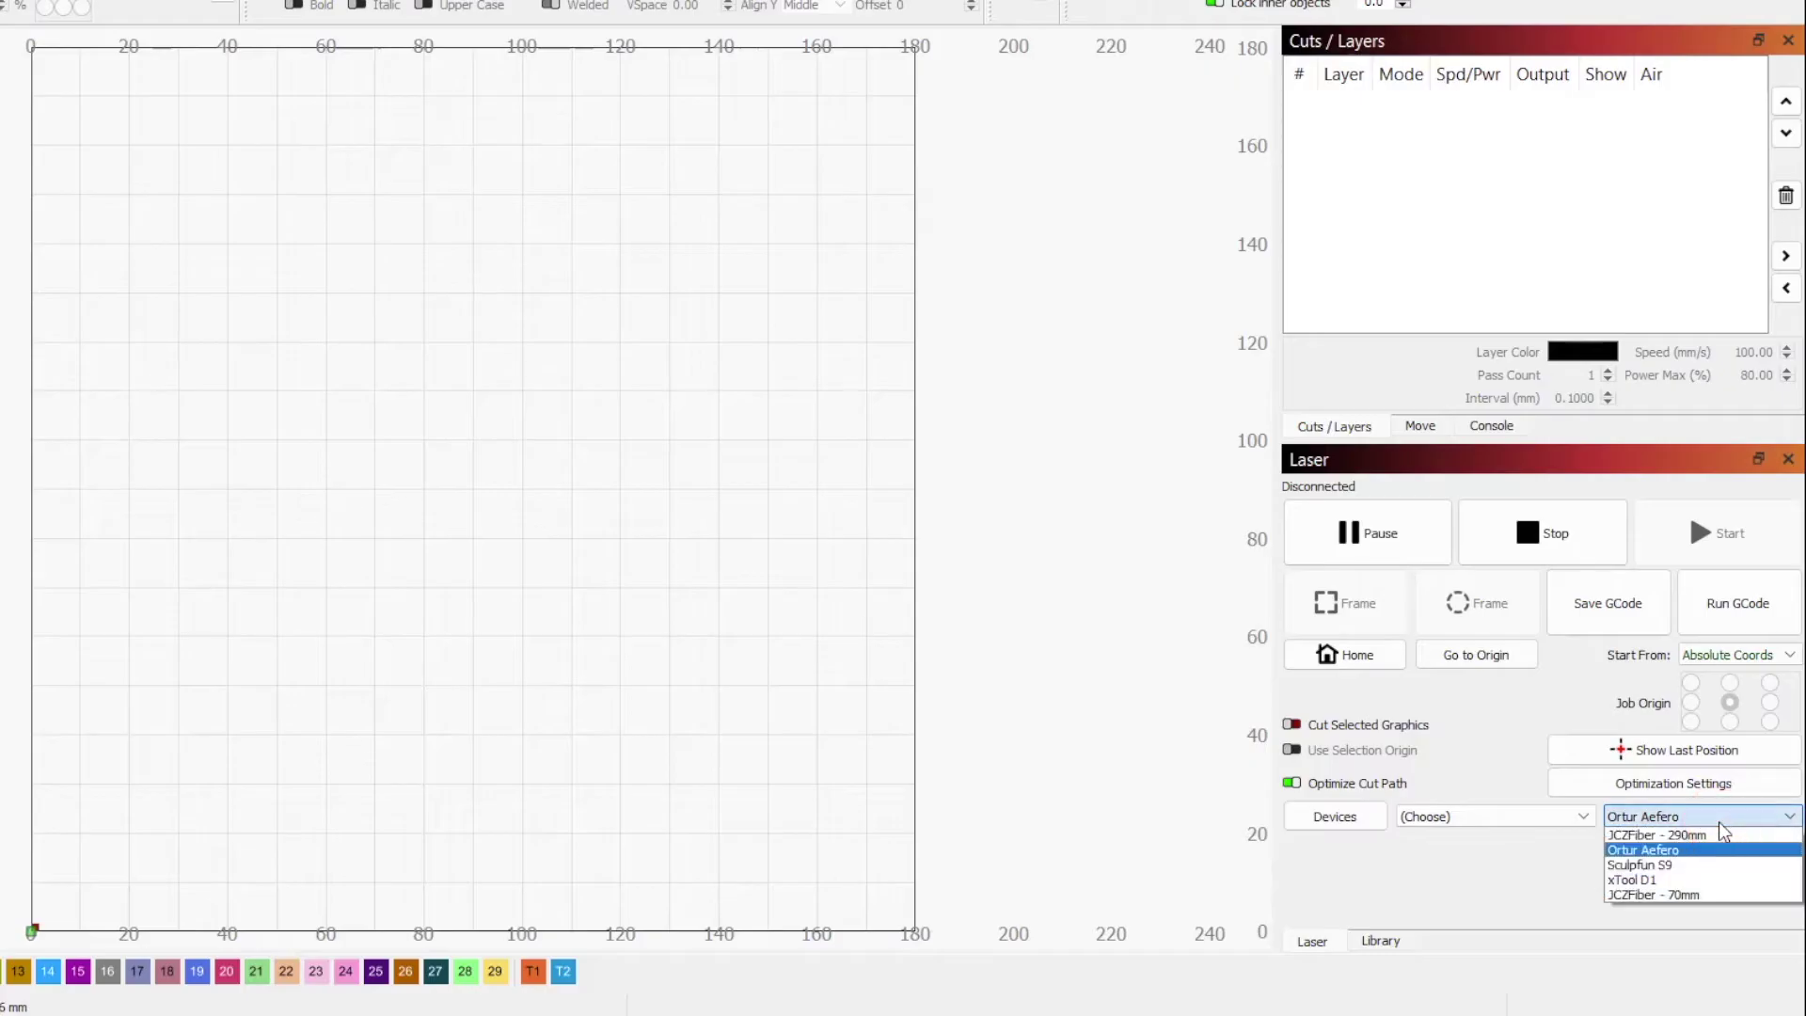
pyautogui.click(1738, 893)
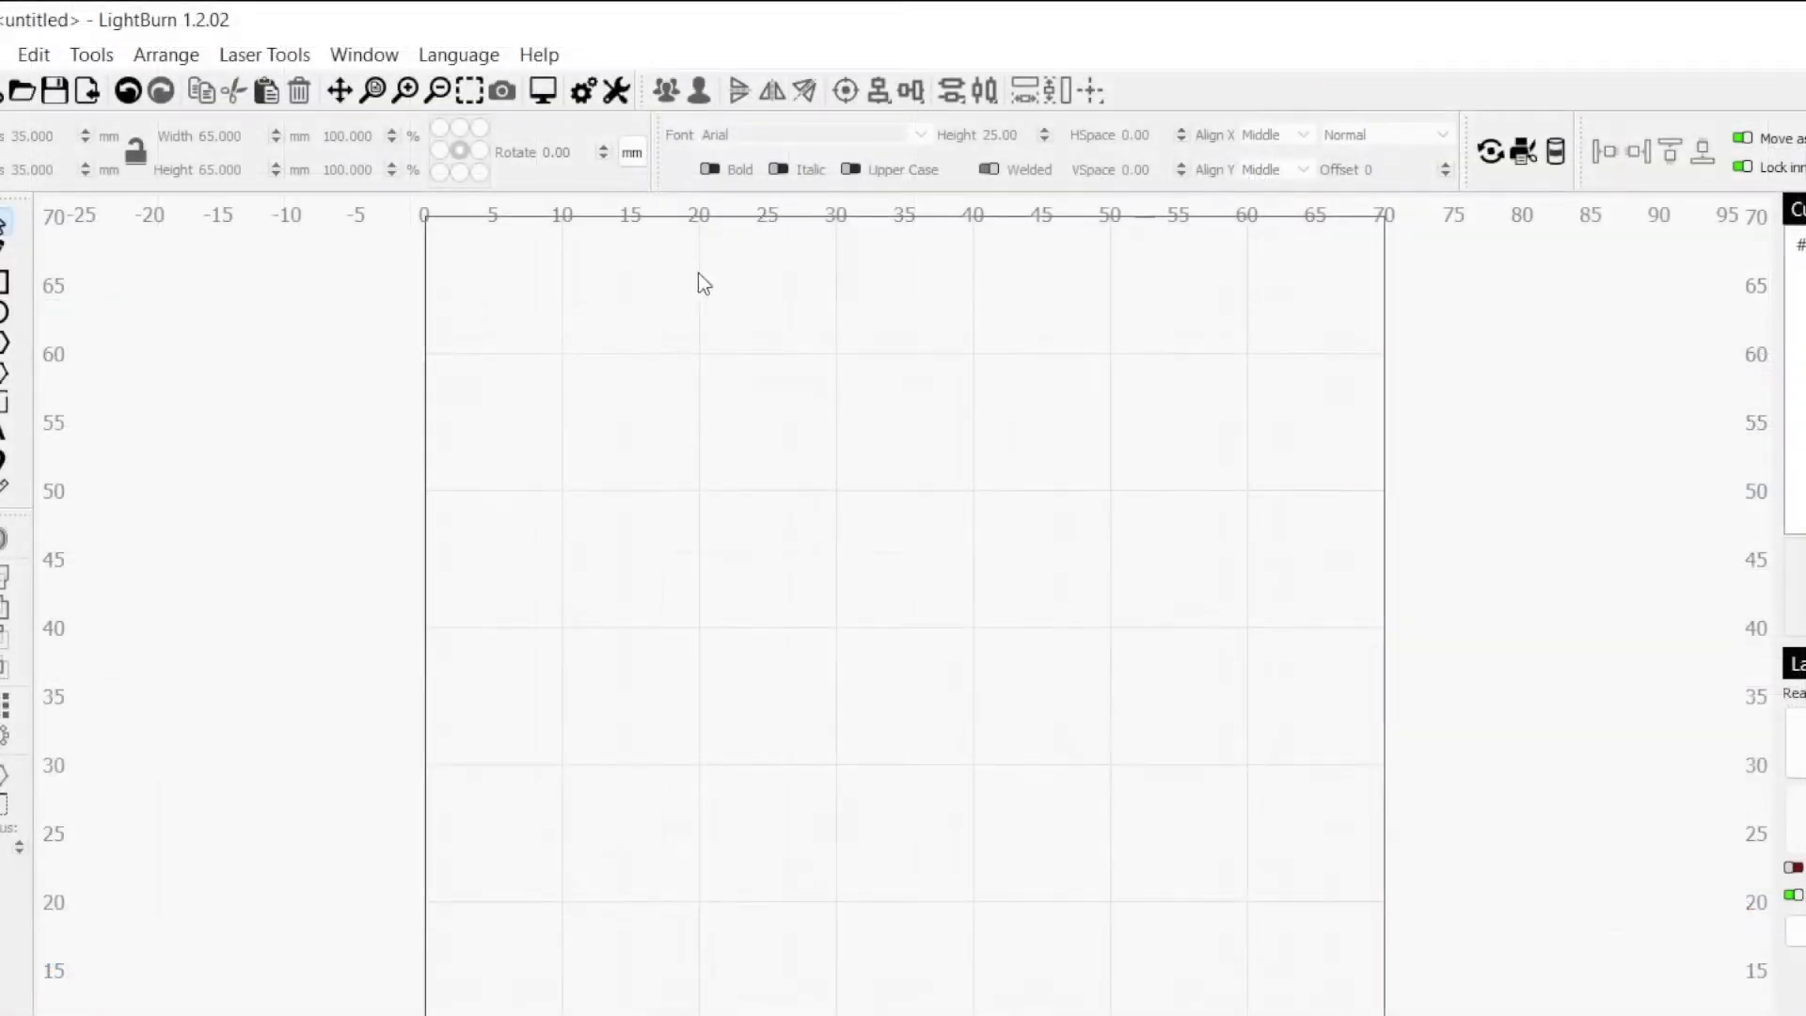
# In Device Settings, reset Galvo 1 and Galvo 2 Bulge and Trapezoid values to 1.0000.
pyautogui.click(617, 88)
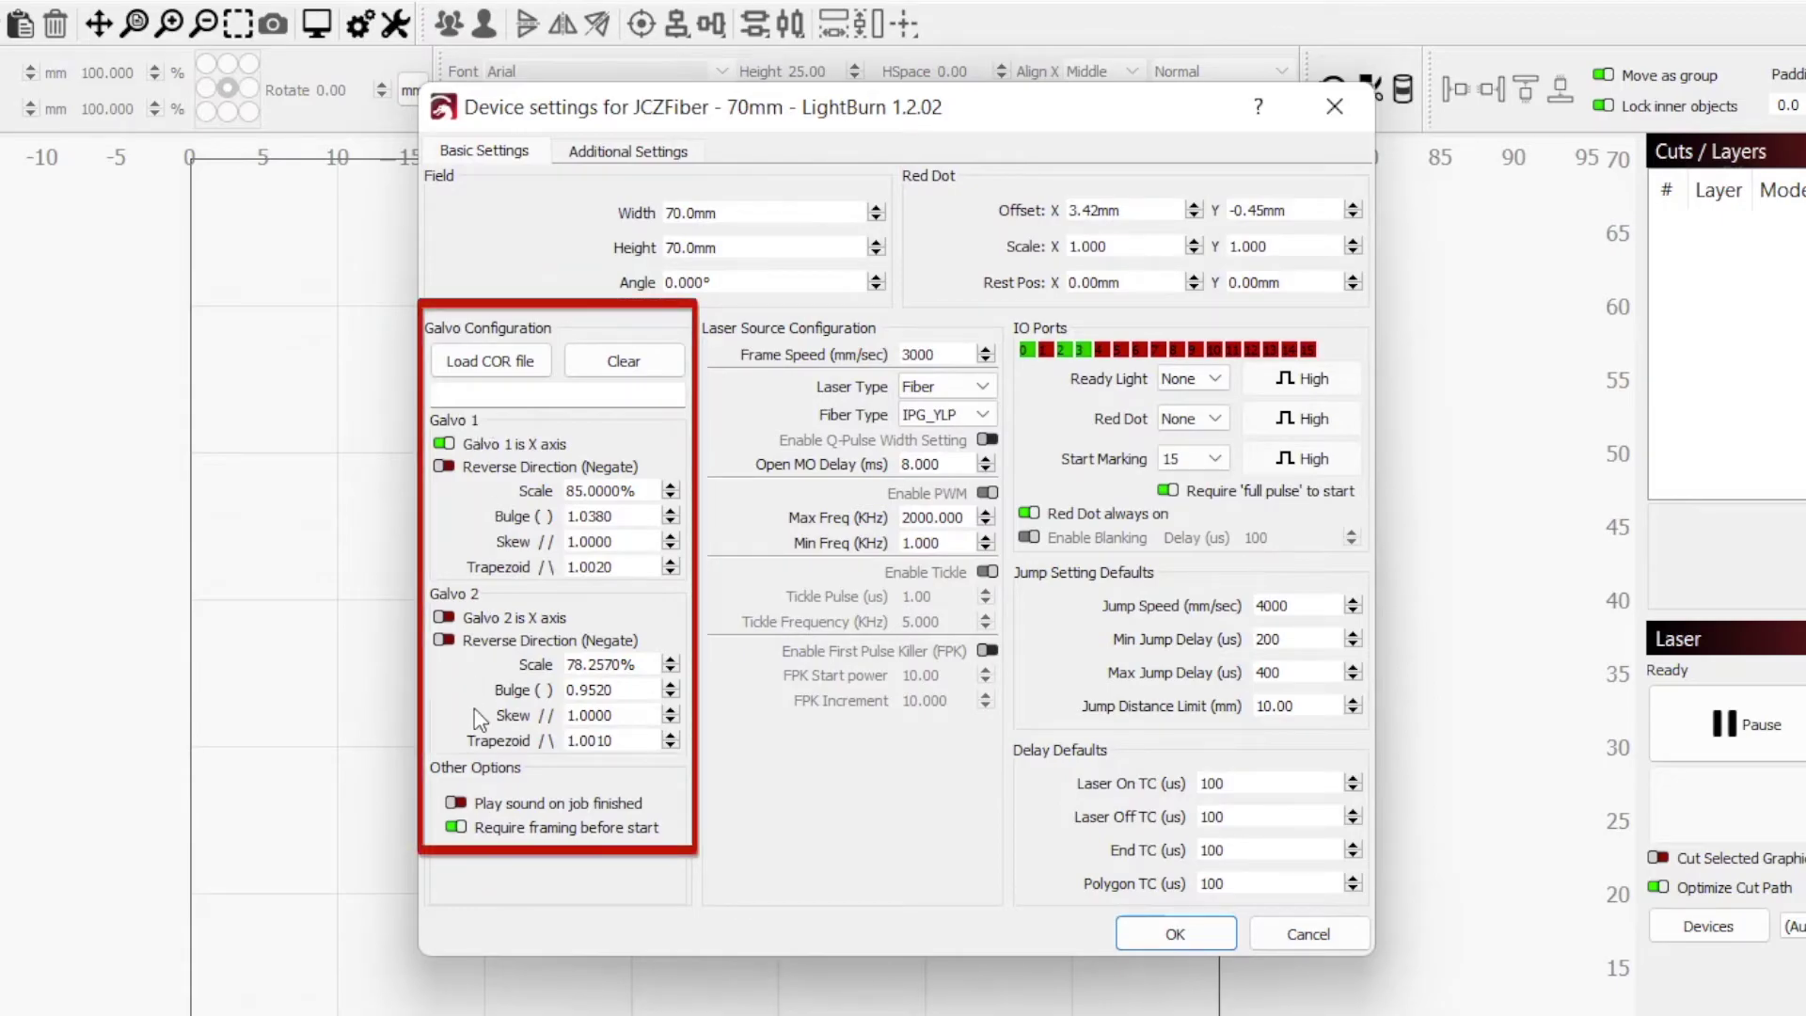
pyautogui.doubleClick(626, 516)
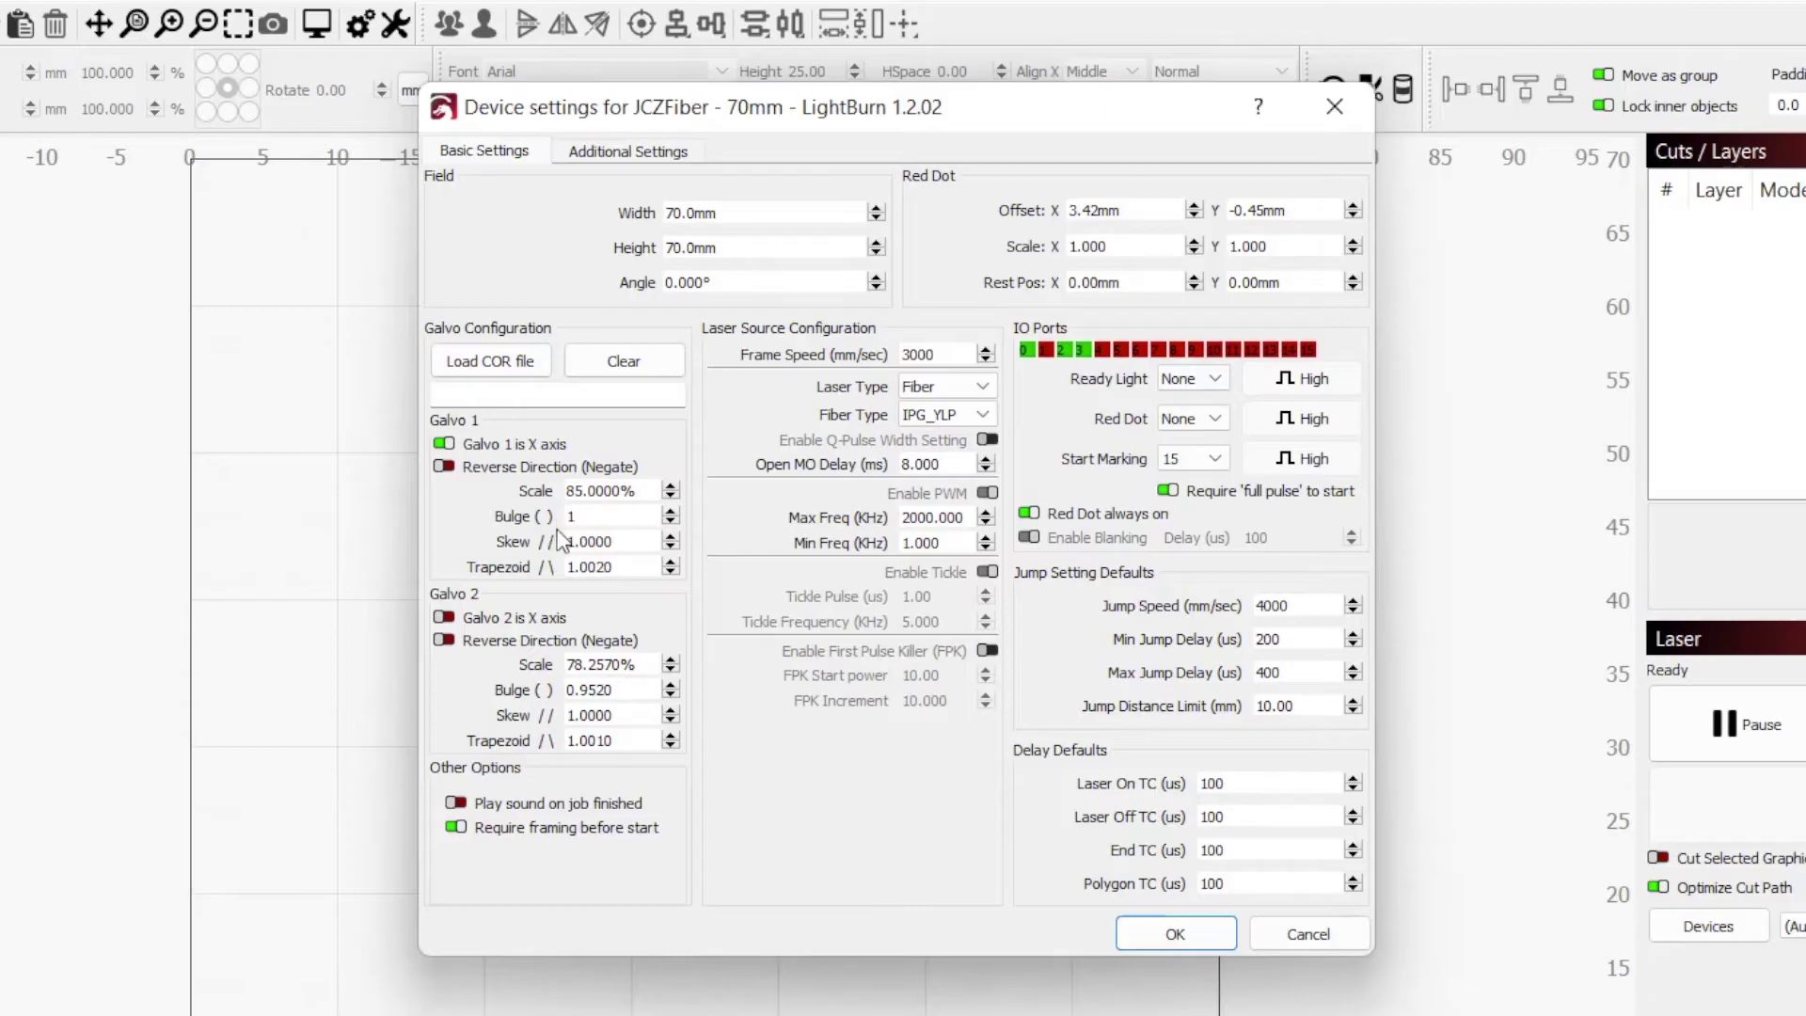
pyautogui.moveTo(636, 568); pyautogui.dragTo(550, 571)
pyautogui.write('1')
pyautogui.moveTo(623, 689); pyautogui.dragTo(537, 694)
pyautogui.moveTo(629, 741); pyautogui.dragTo(522, 750)
# Set Galvo 2 and Galvo 1 Scale to 100% and clear the lens correction file.
pyautogui.moveTo(630, 664); pyautogui.dragTo(499, 663)
pyautogui.write('100')
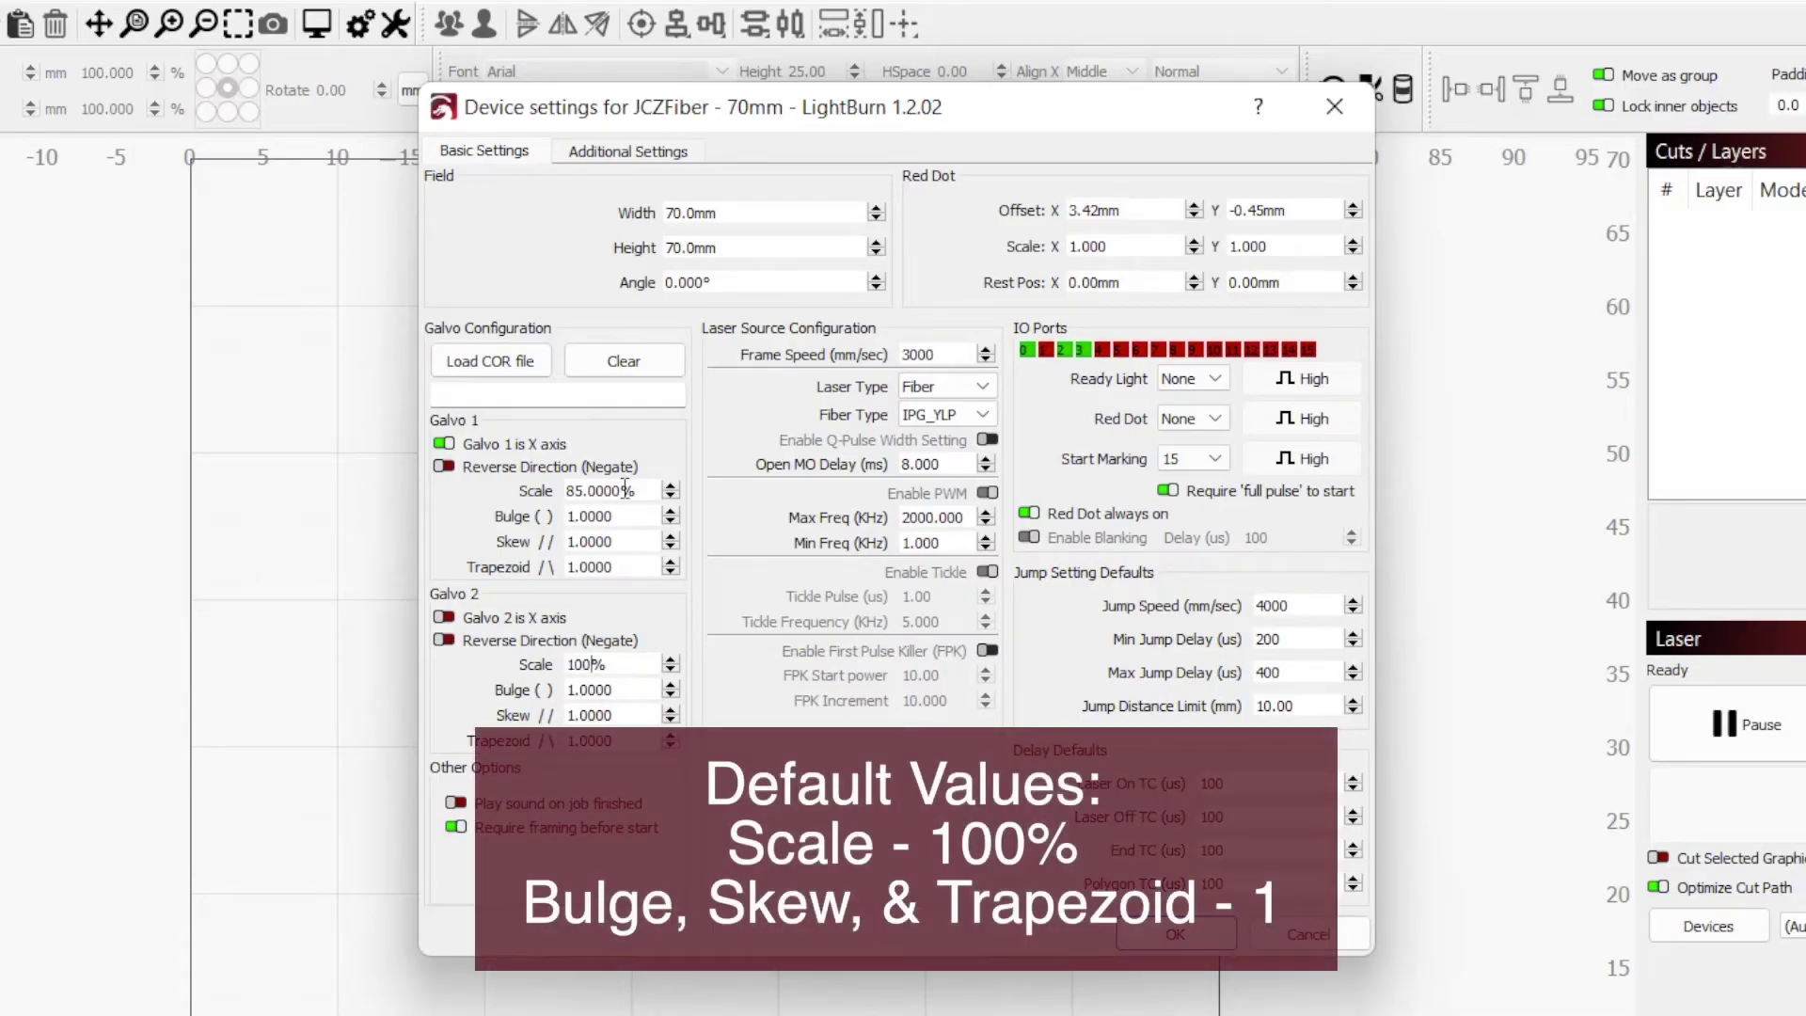
pyautogui.moveTo(614, 488); pyautogui.dragTo(553, 491)
pyautogui.write('100')
pyautogui.click(629, 541)
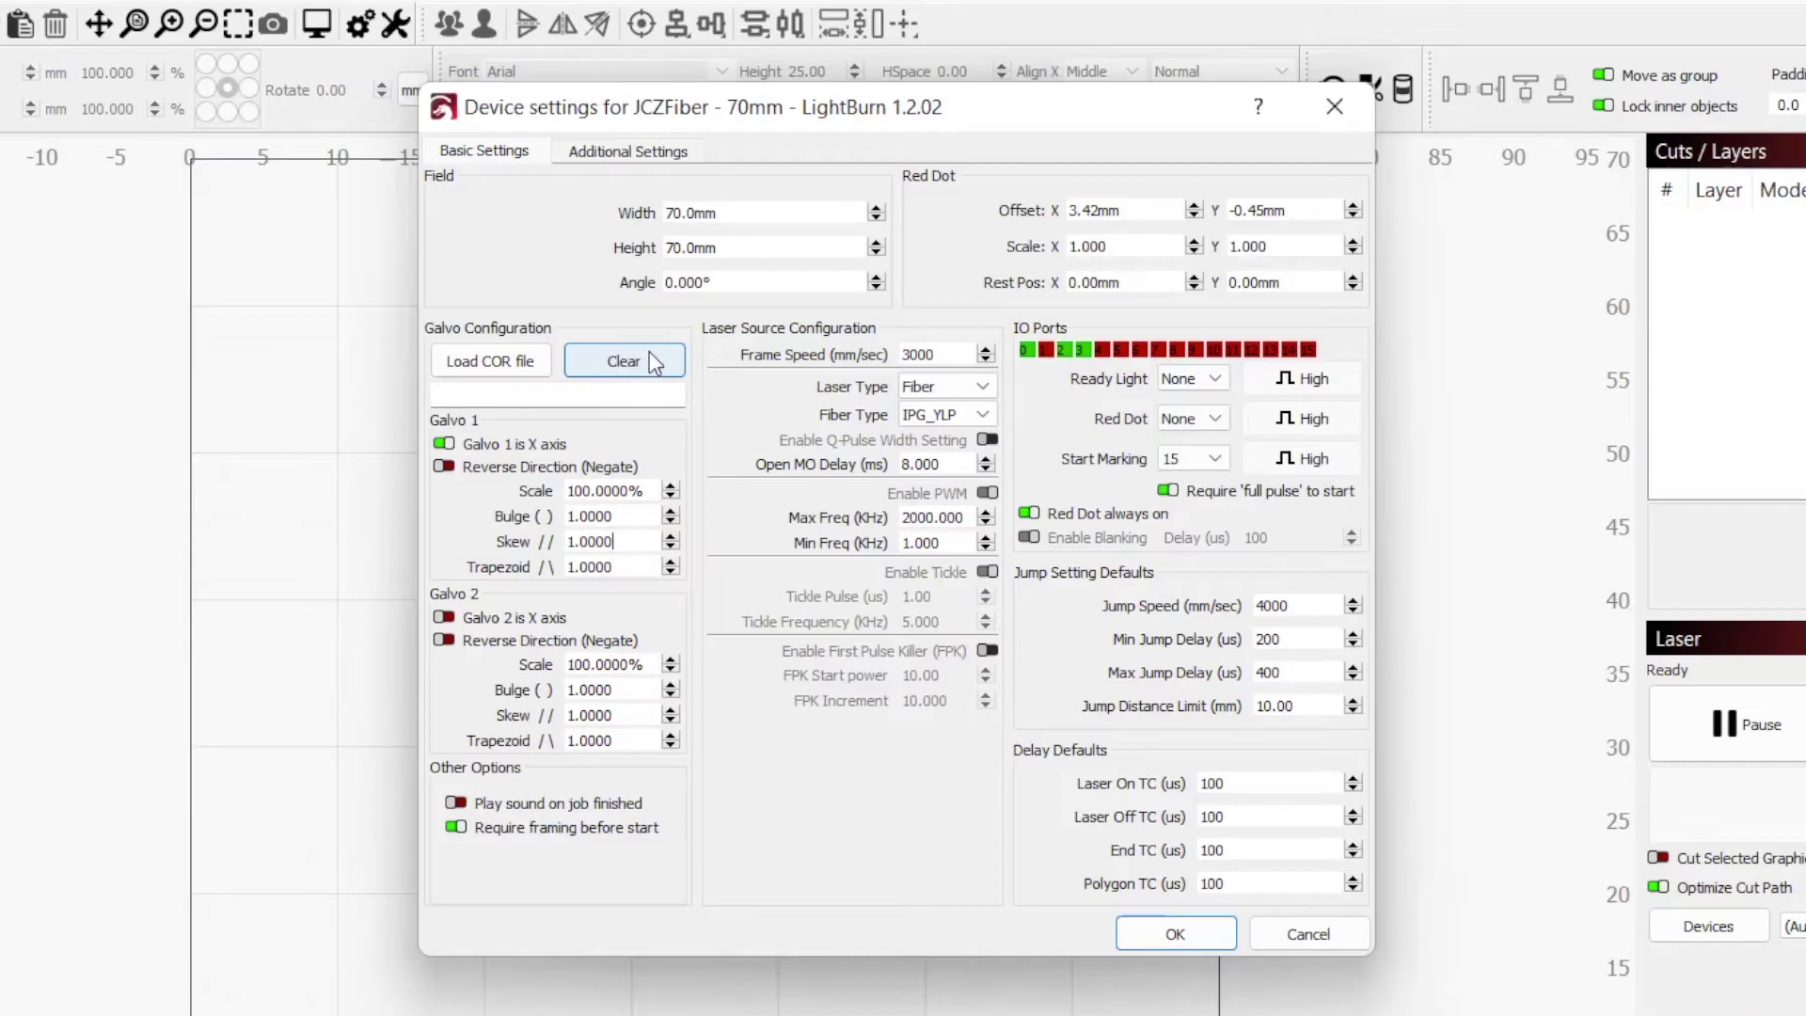
pyautogui.click(639, 367)
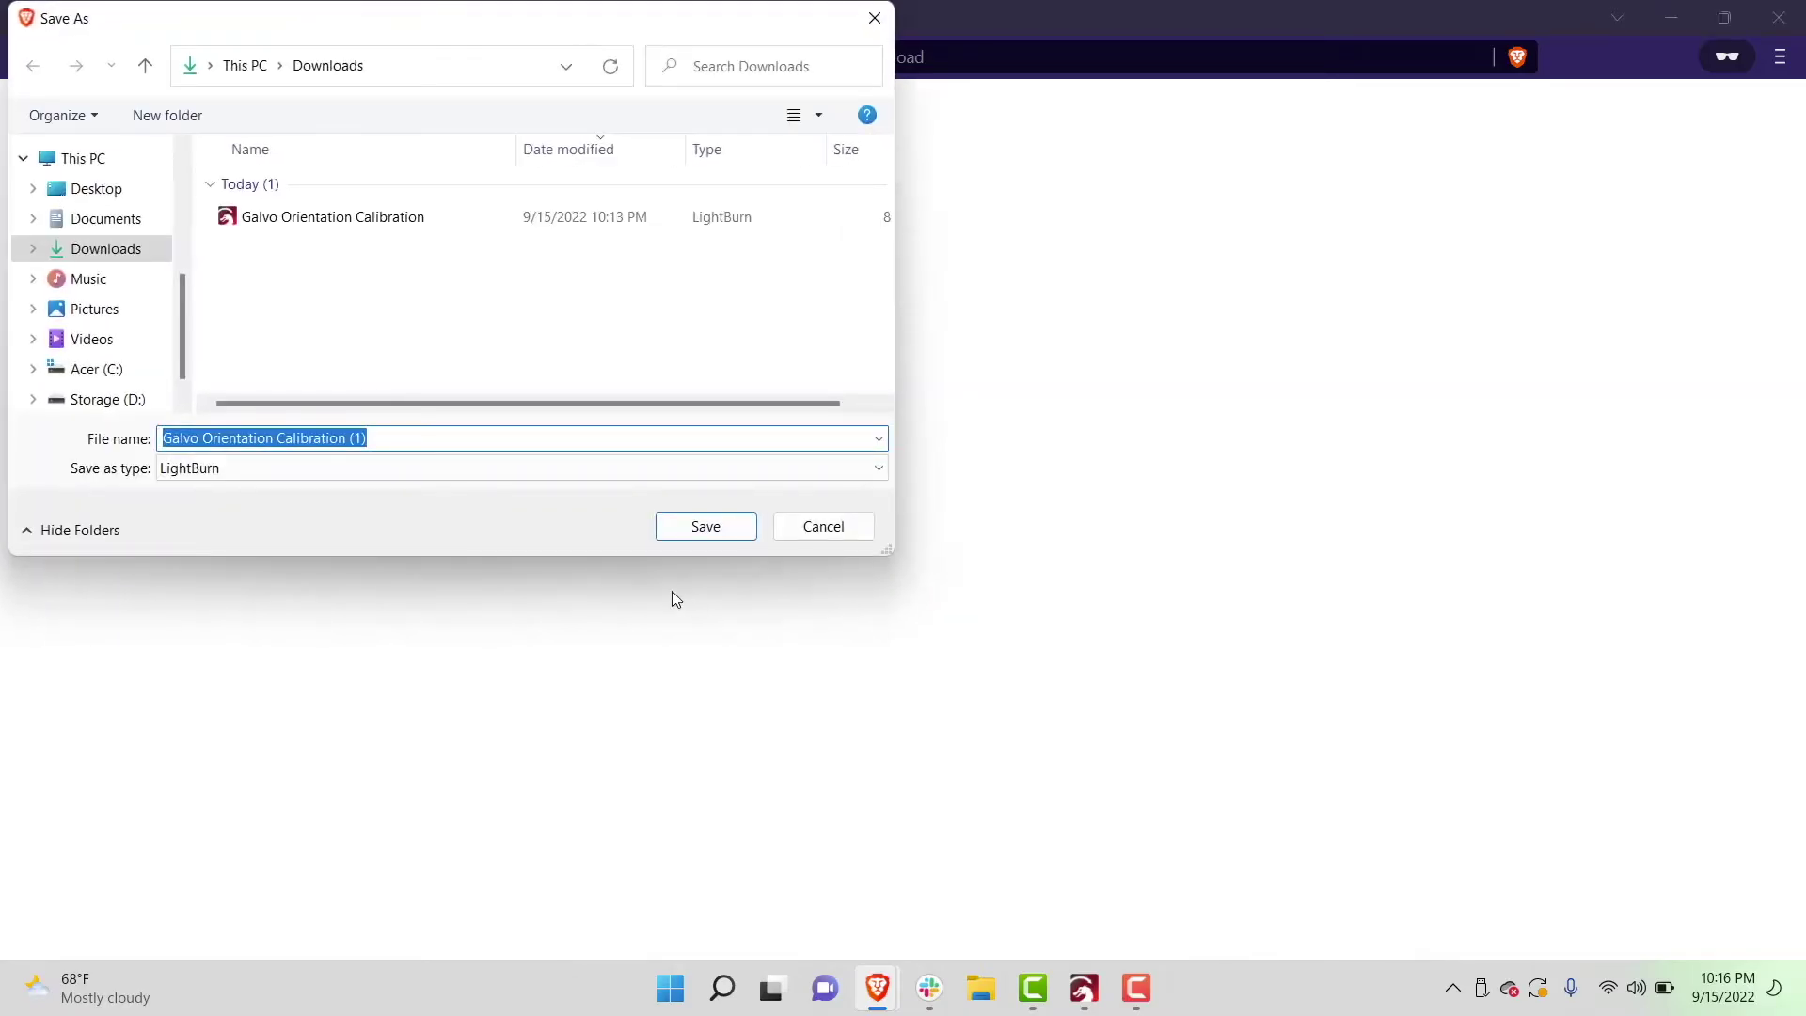
# Save Galvo Orientation Calibration (1) to Downloads and open it as a LightBurn project.
pyautogui.click(706, 526)
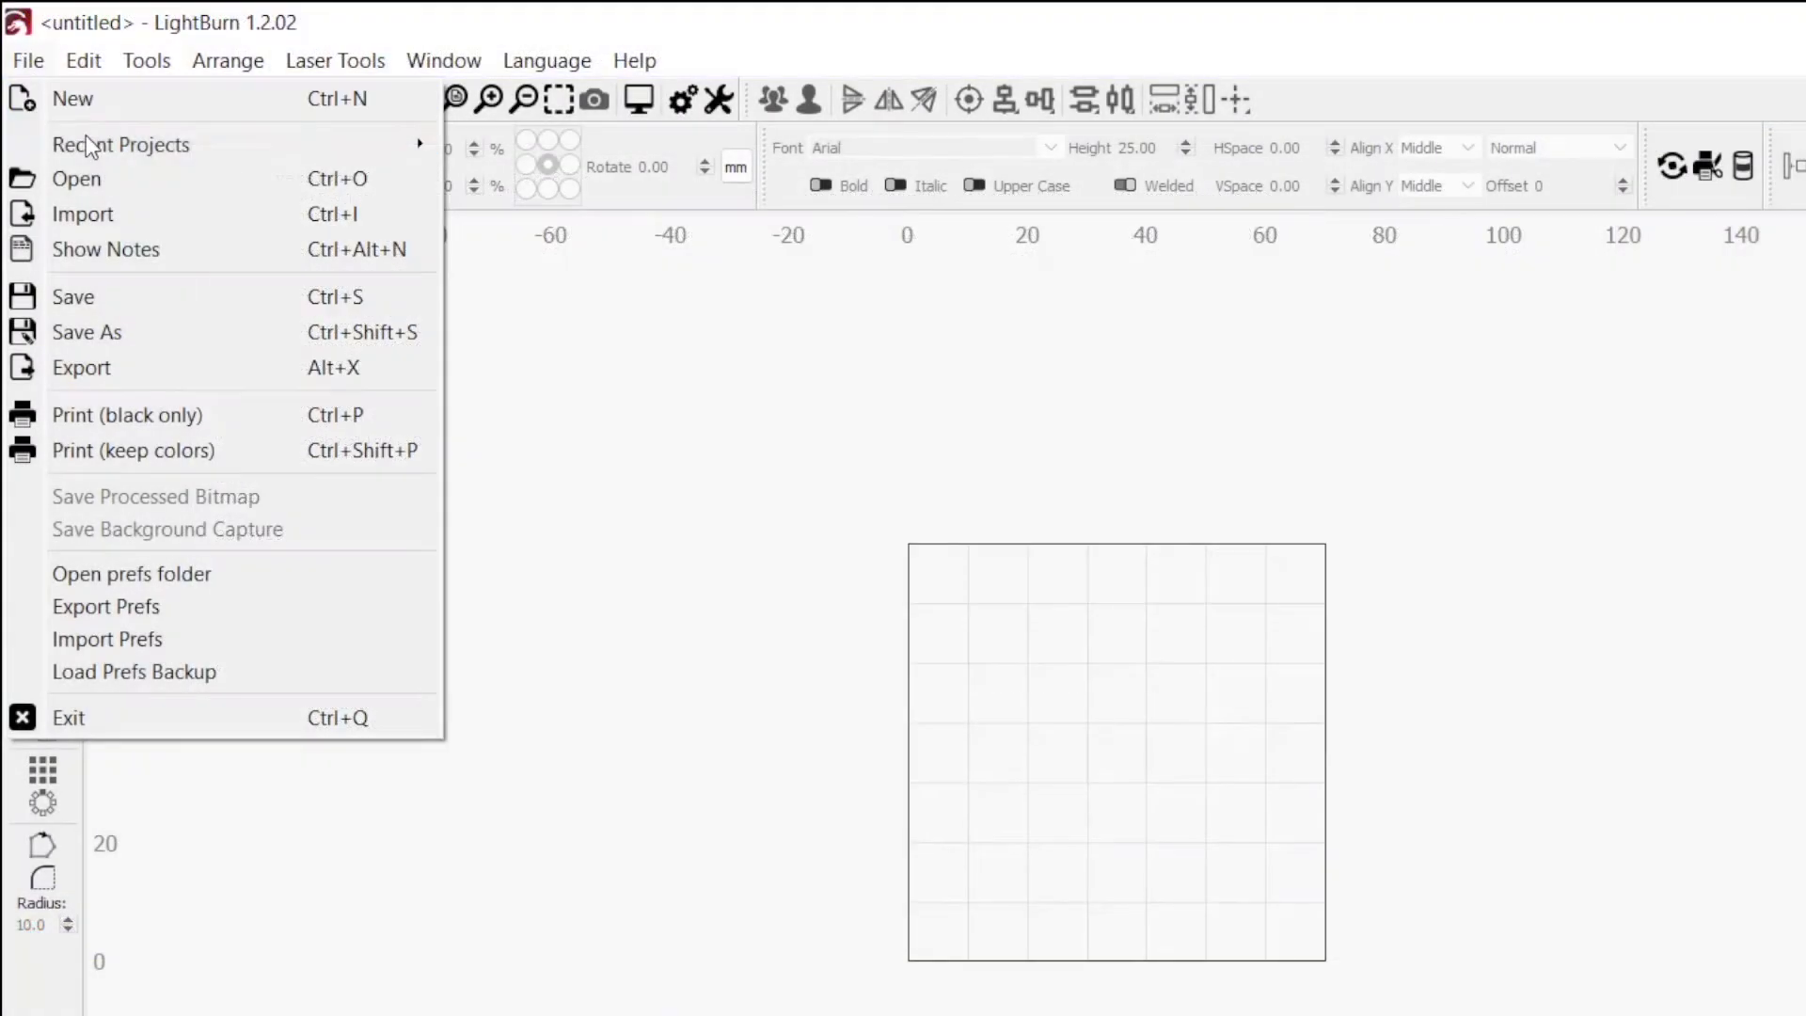
pyautogui.click(125, 177)
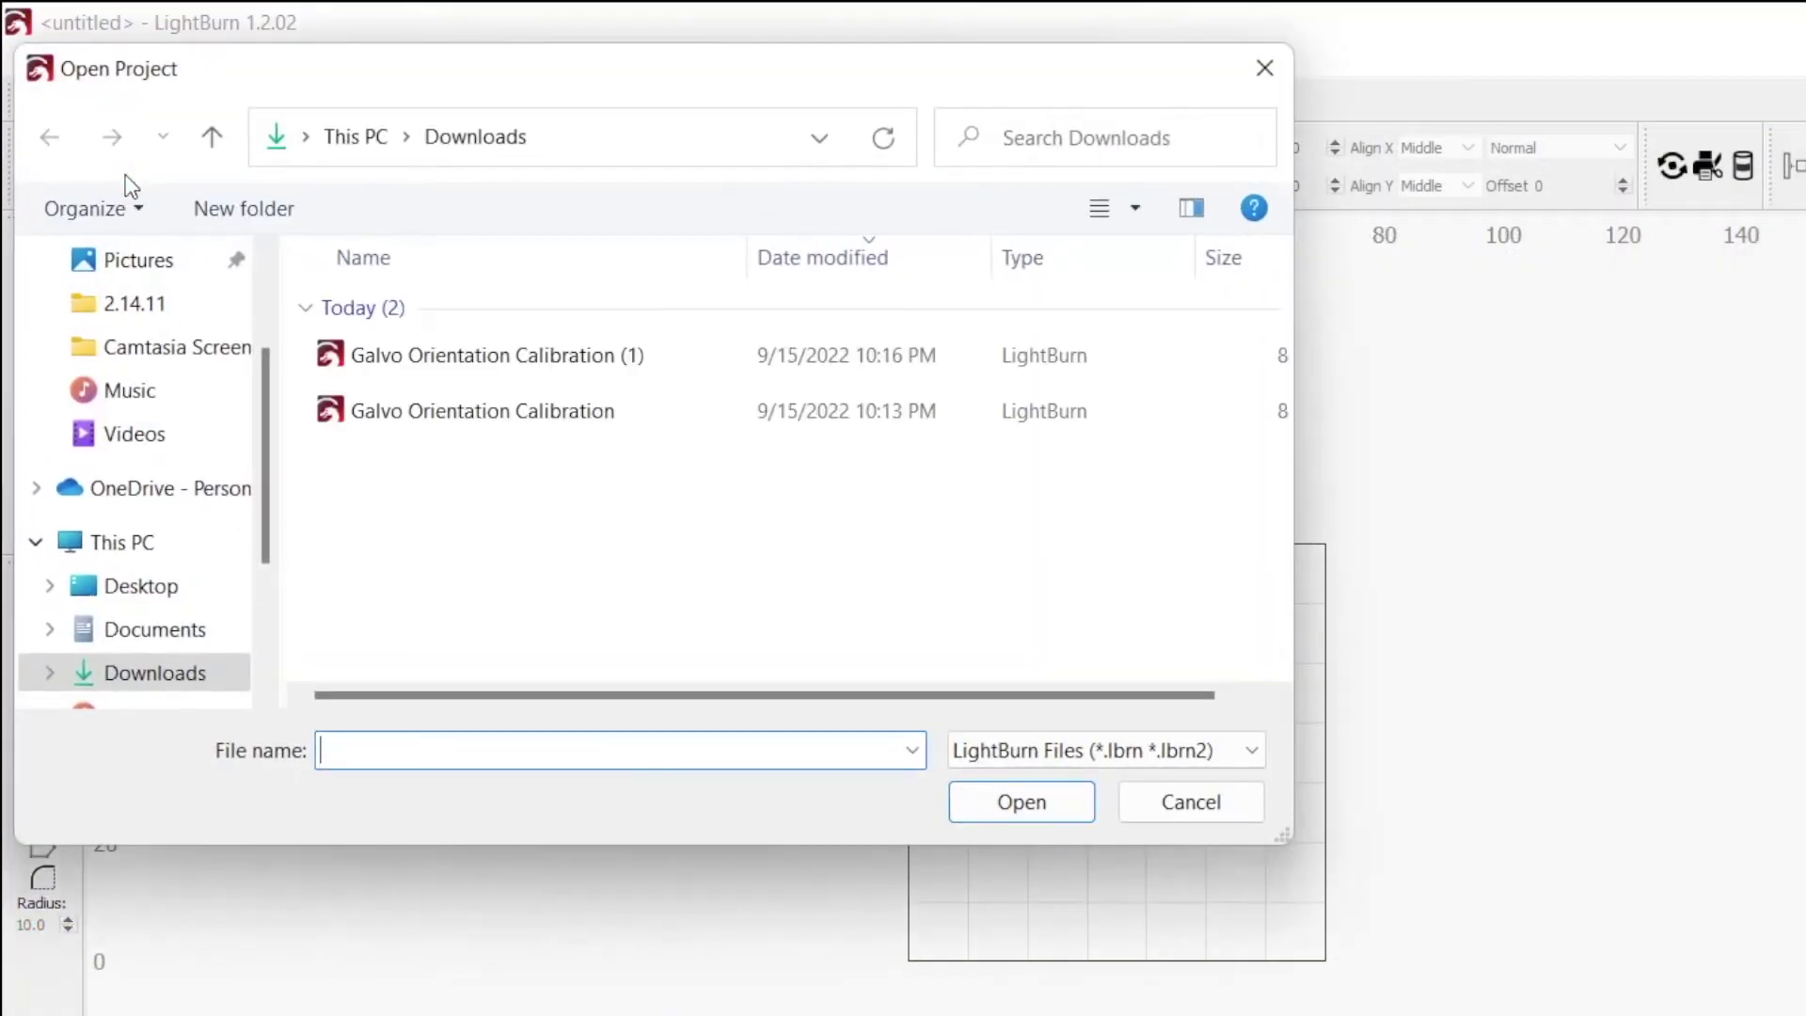
pyautogui.doubleClick(458, 355)
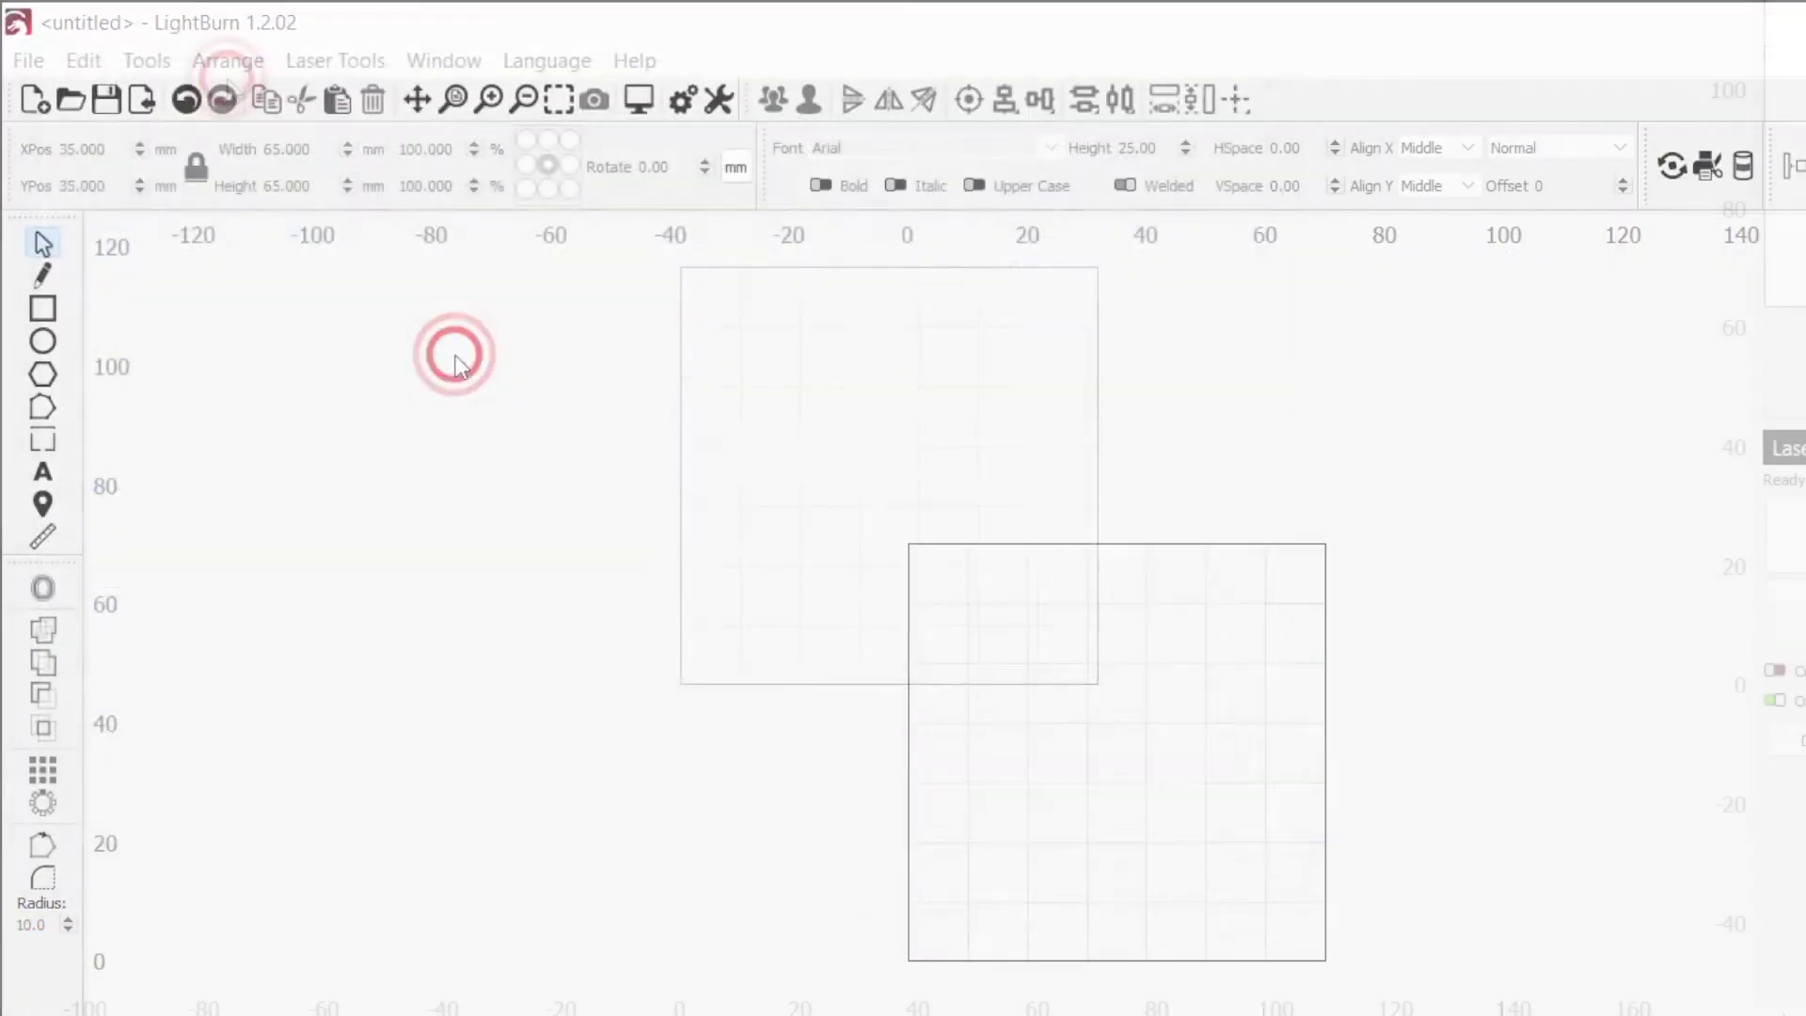
pyautogui.scroll(3, 823, 301)
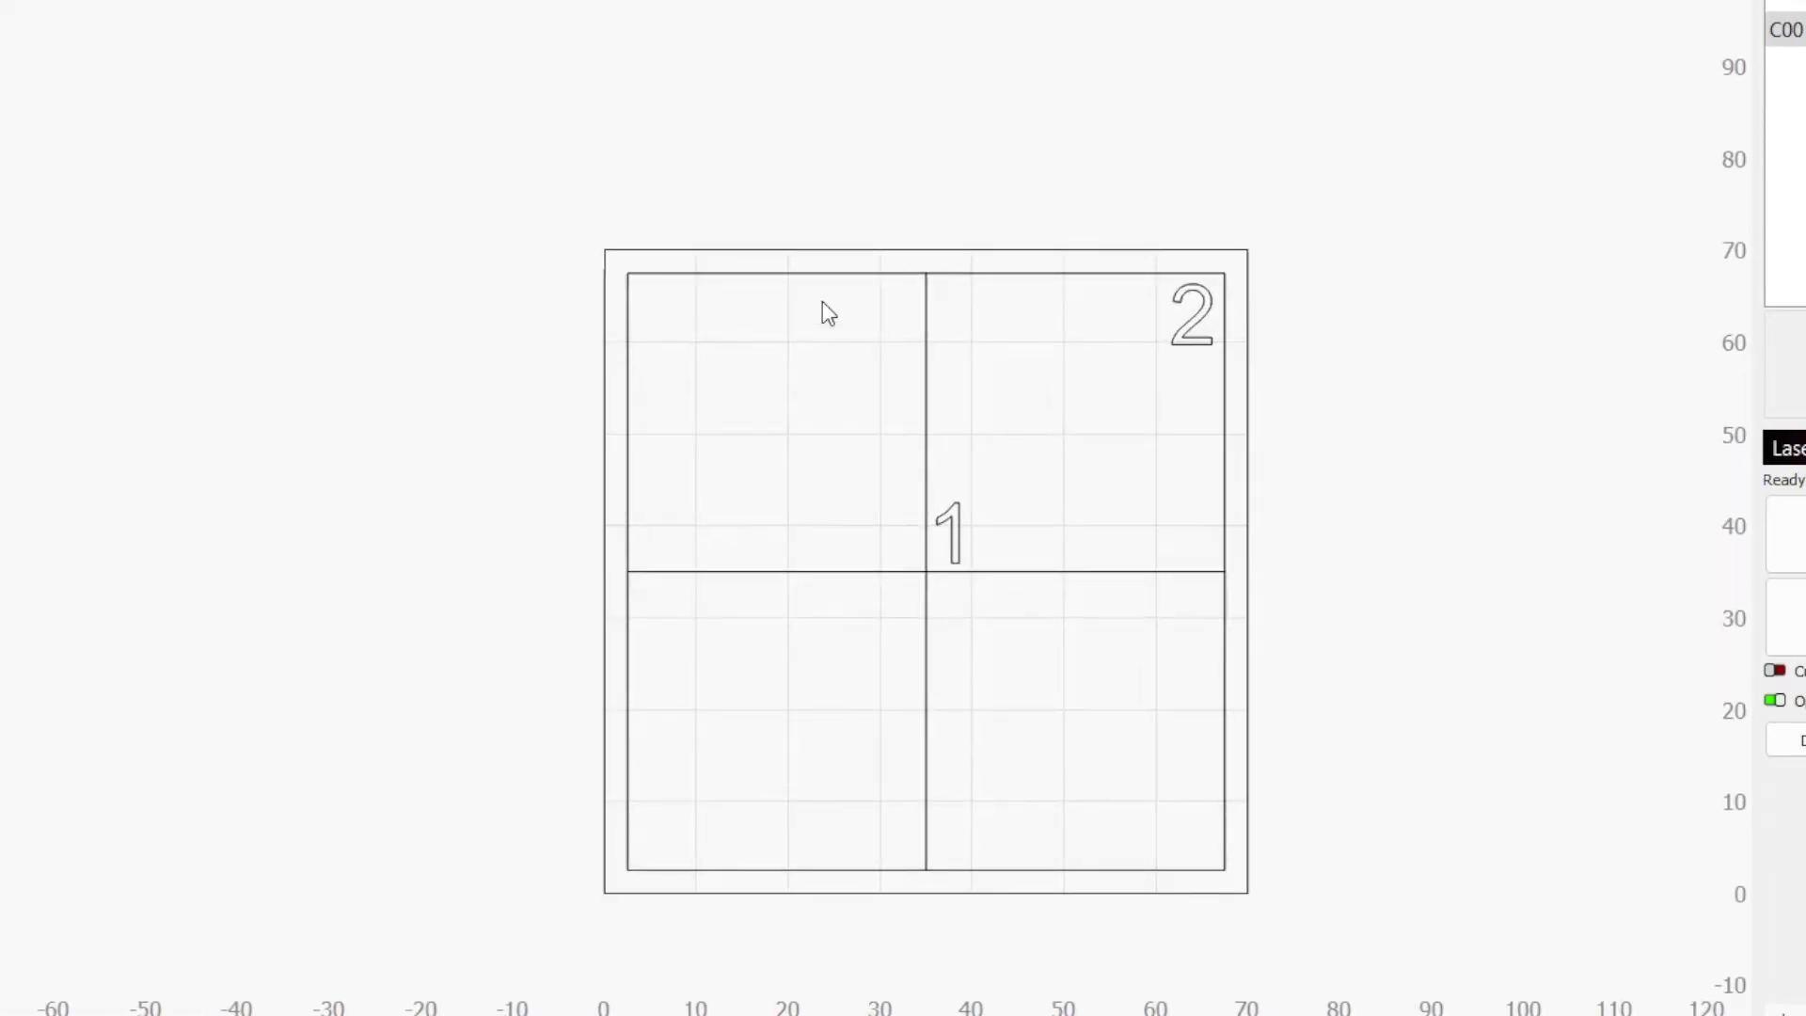
pyautogui.click(1452, 353)
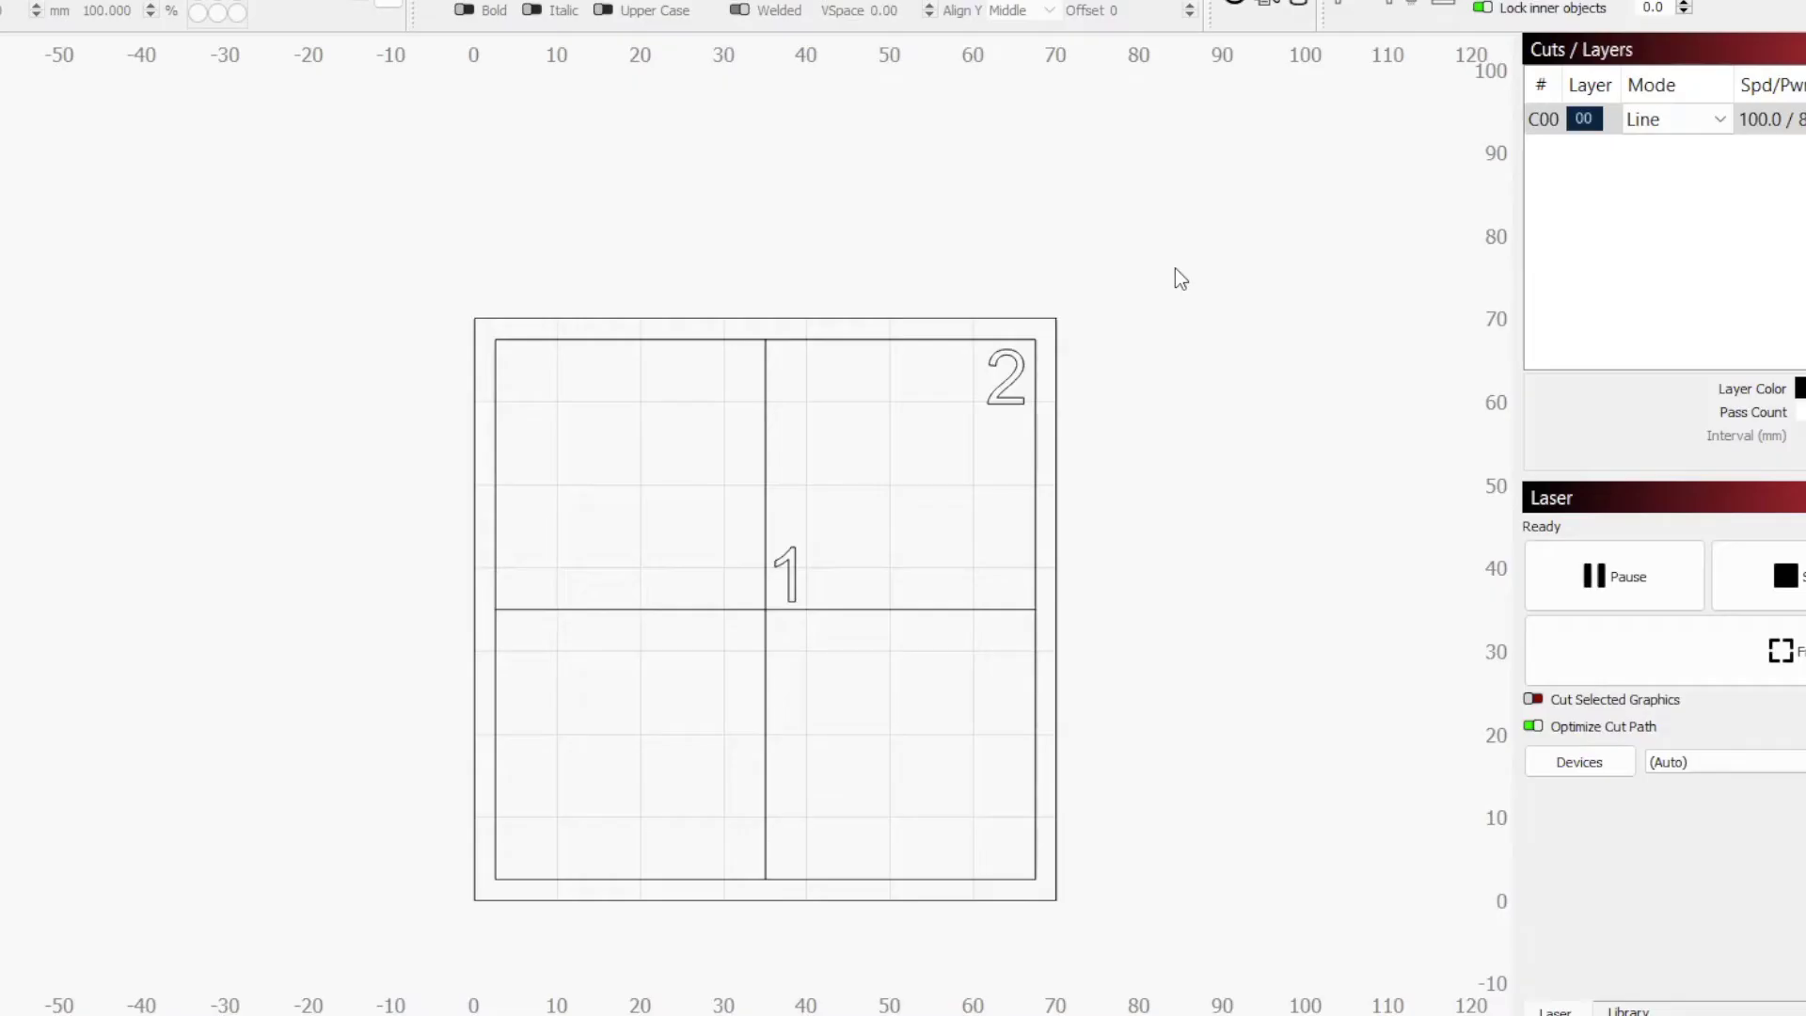
# Test Galvo 2 as X axis with reversed direction, then revert to Galvo 1 as X axis.
pyautogui.click(566, 82)
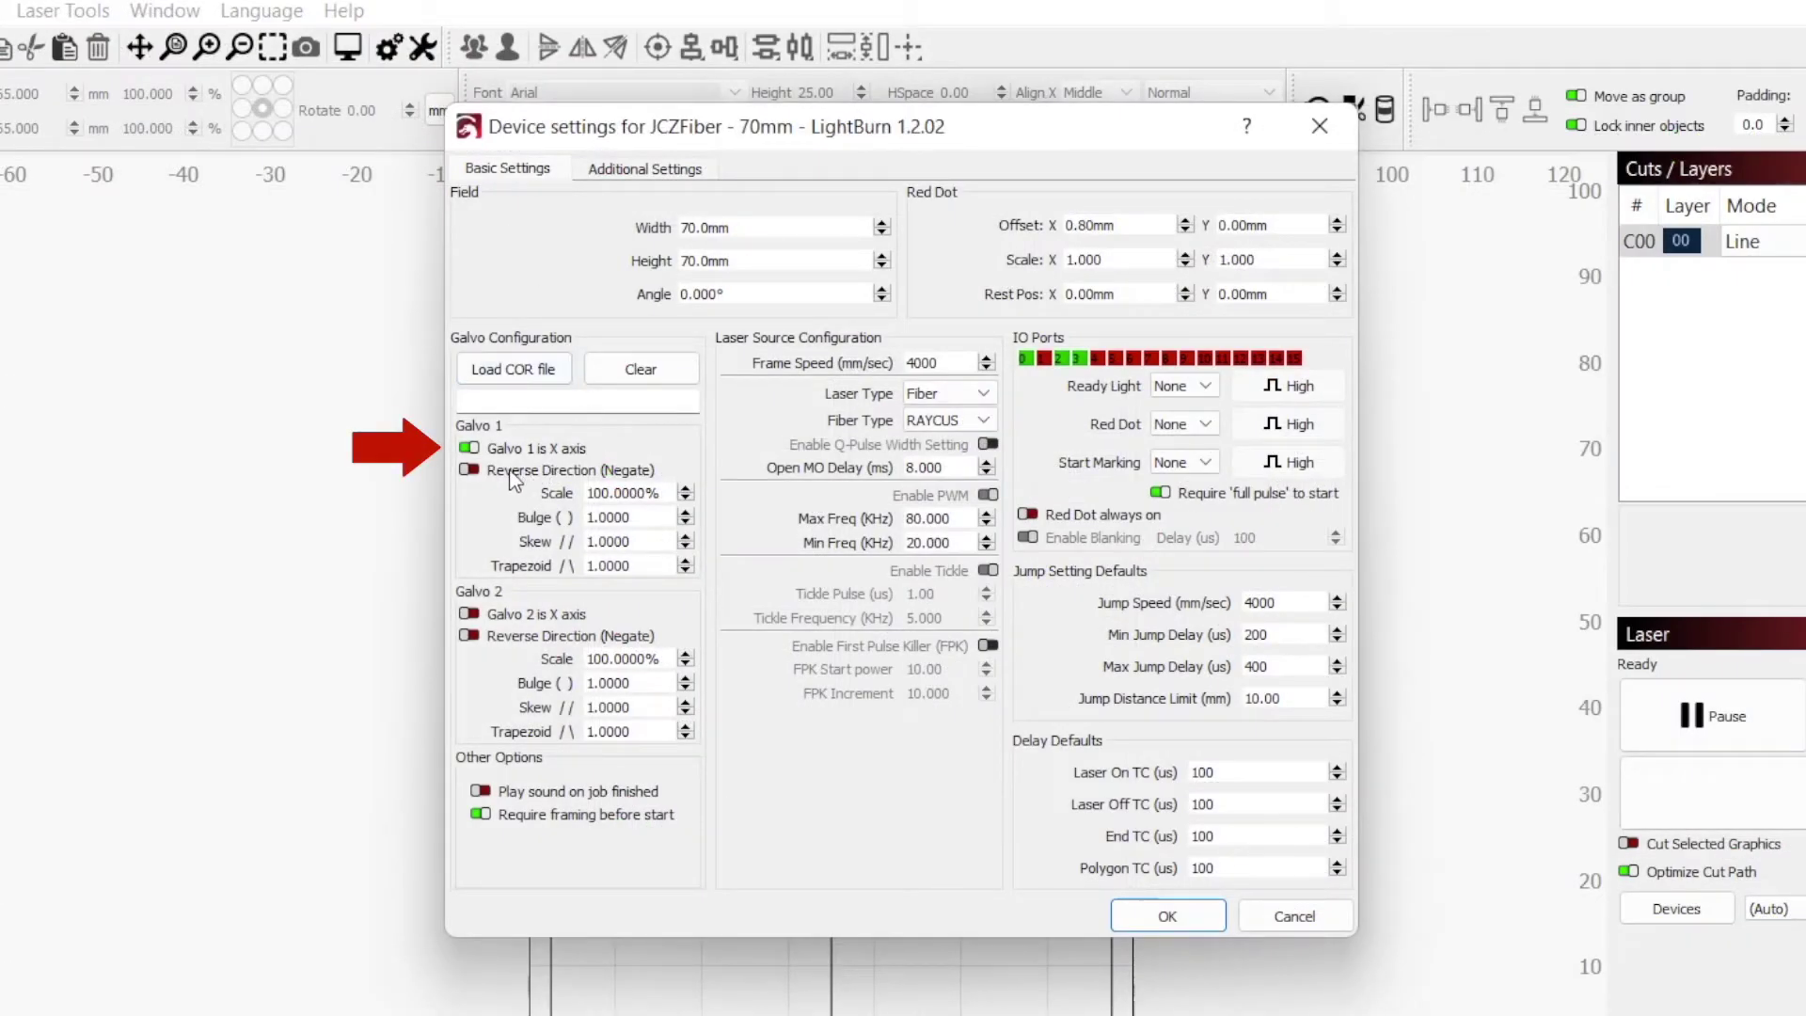
pyautogui.click(469, 614)
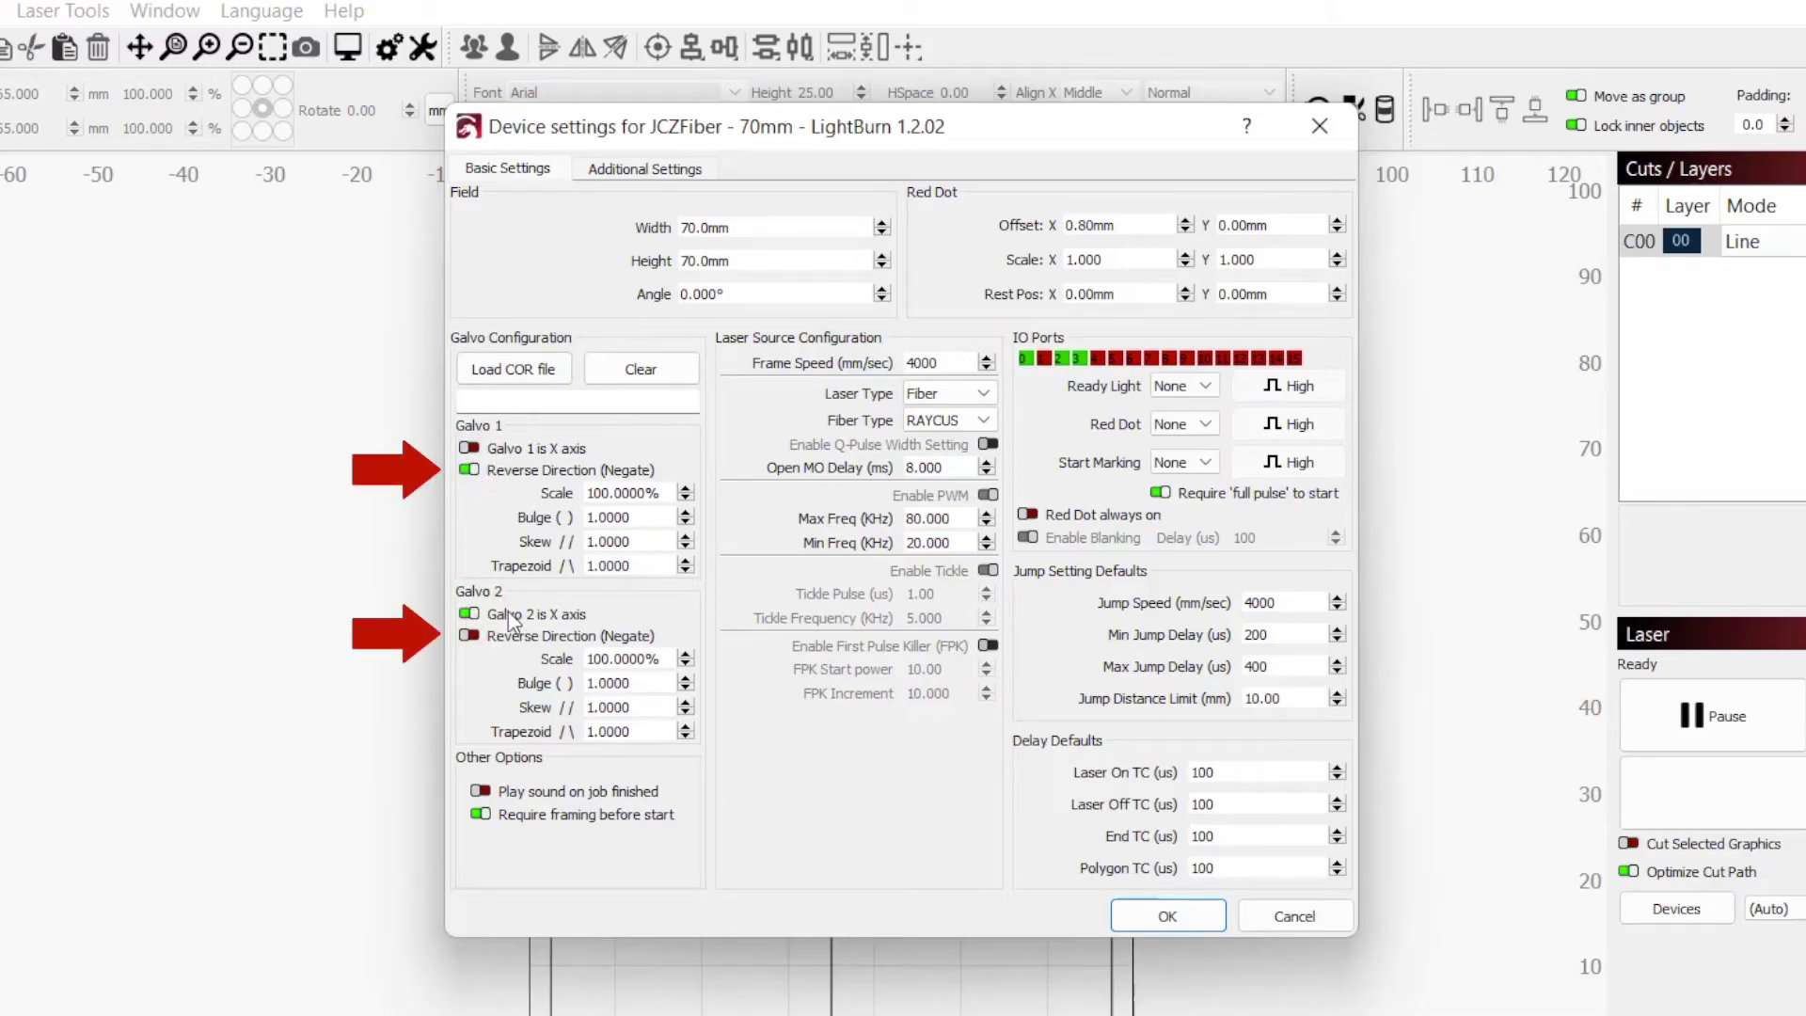
pyautogui.click(469, 637)
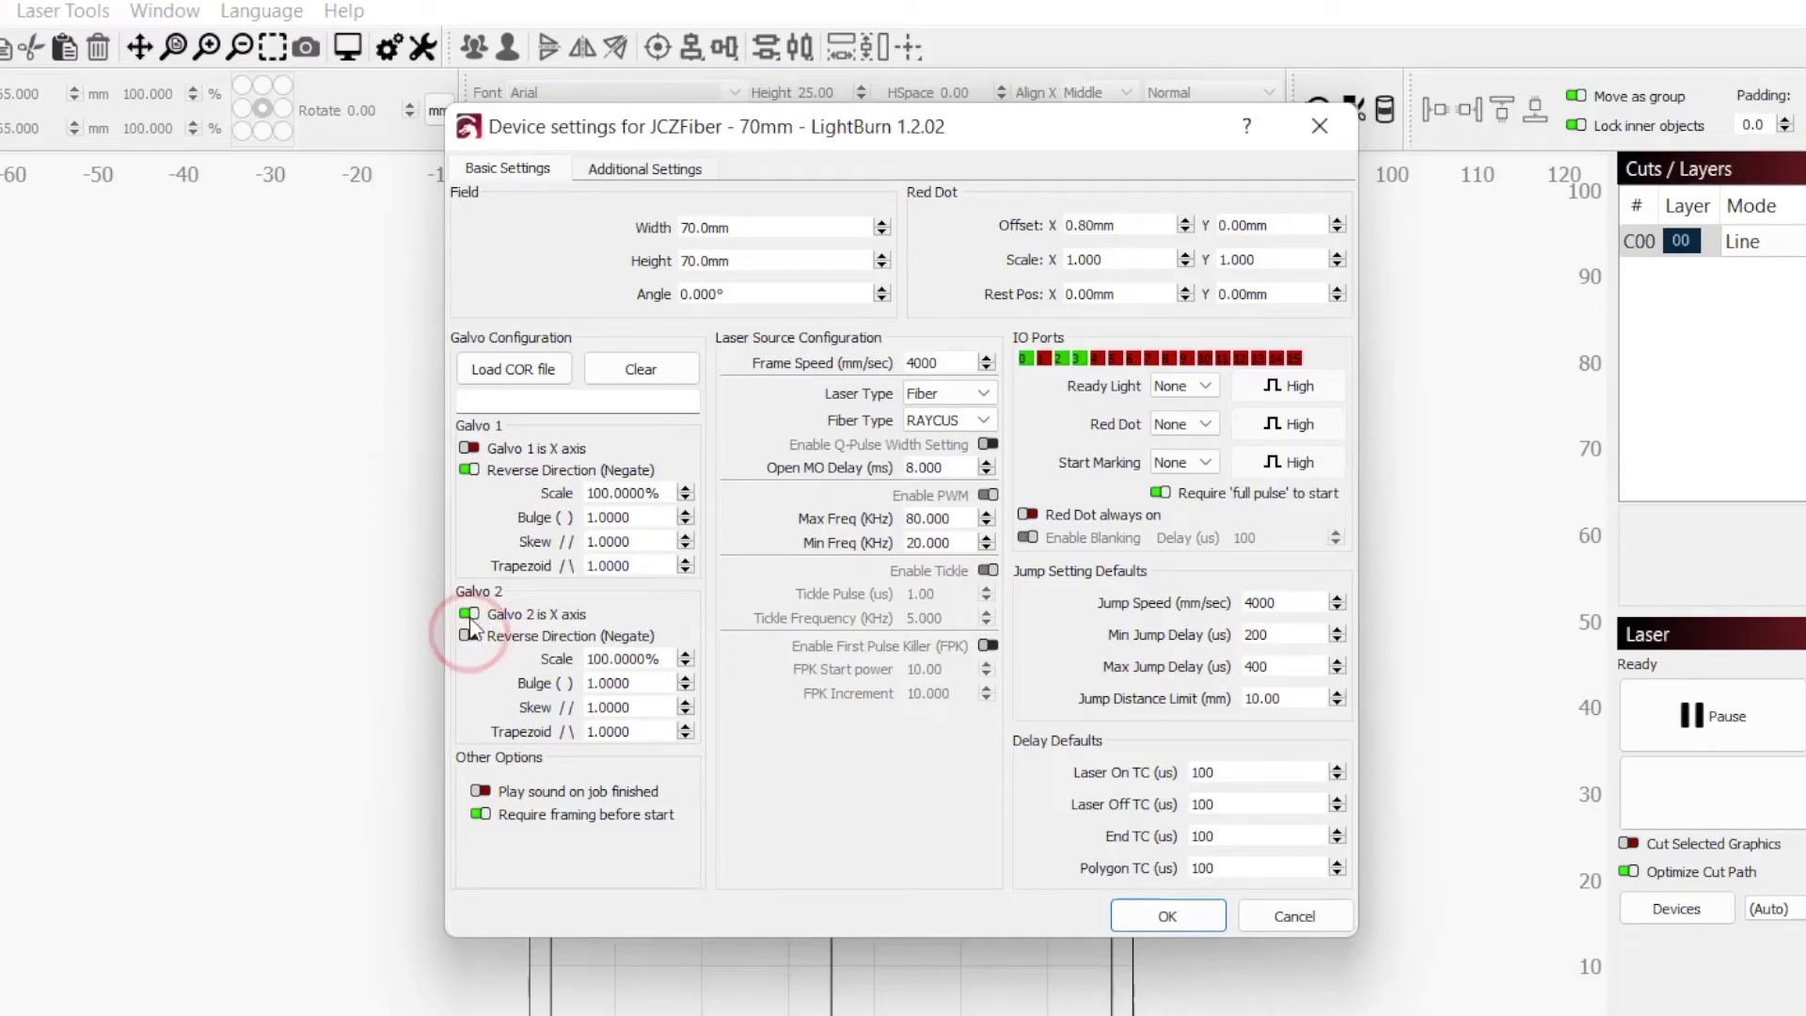
pyautogui.click(468, 614)
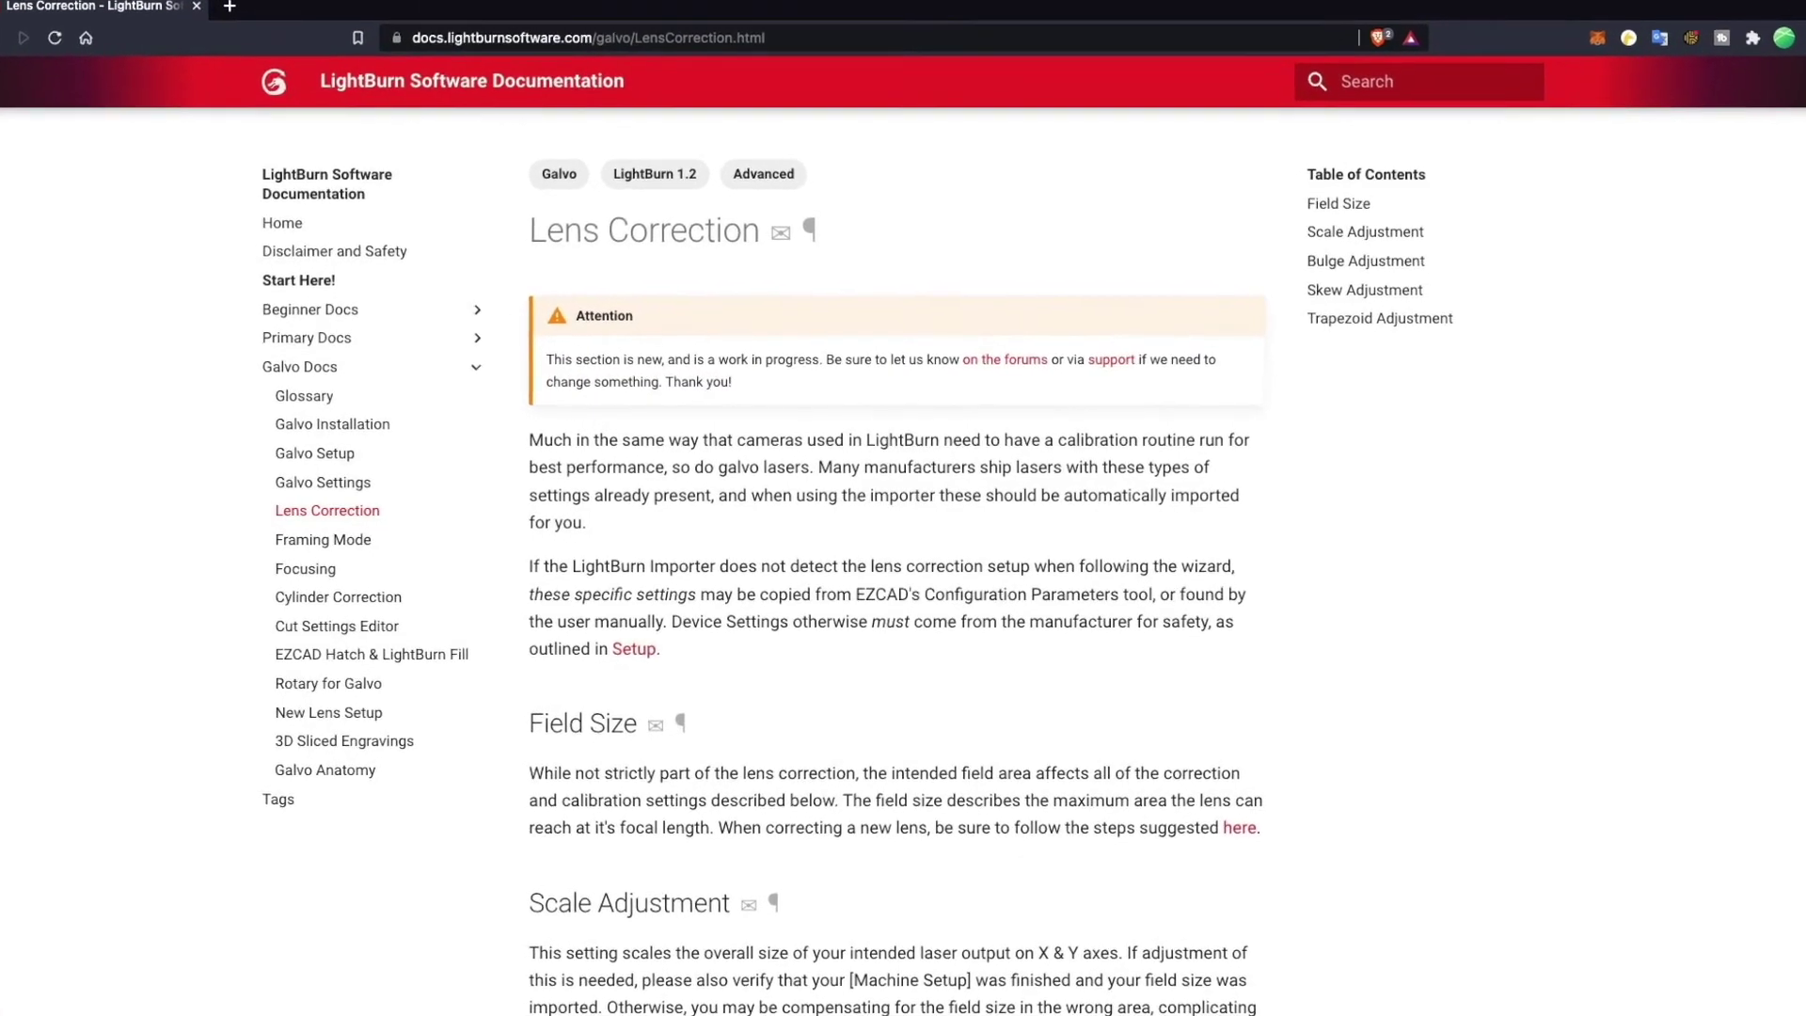
# Read the Lens Correction docs down to Trapezoid Adjustment, then return to LightBurn's calibration square.
pyautogui.scroll(-20, 903, 564)
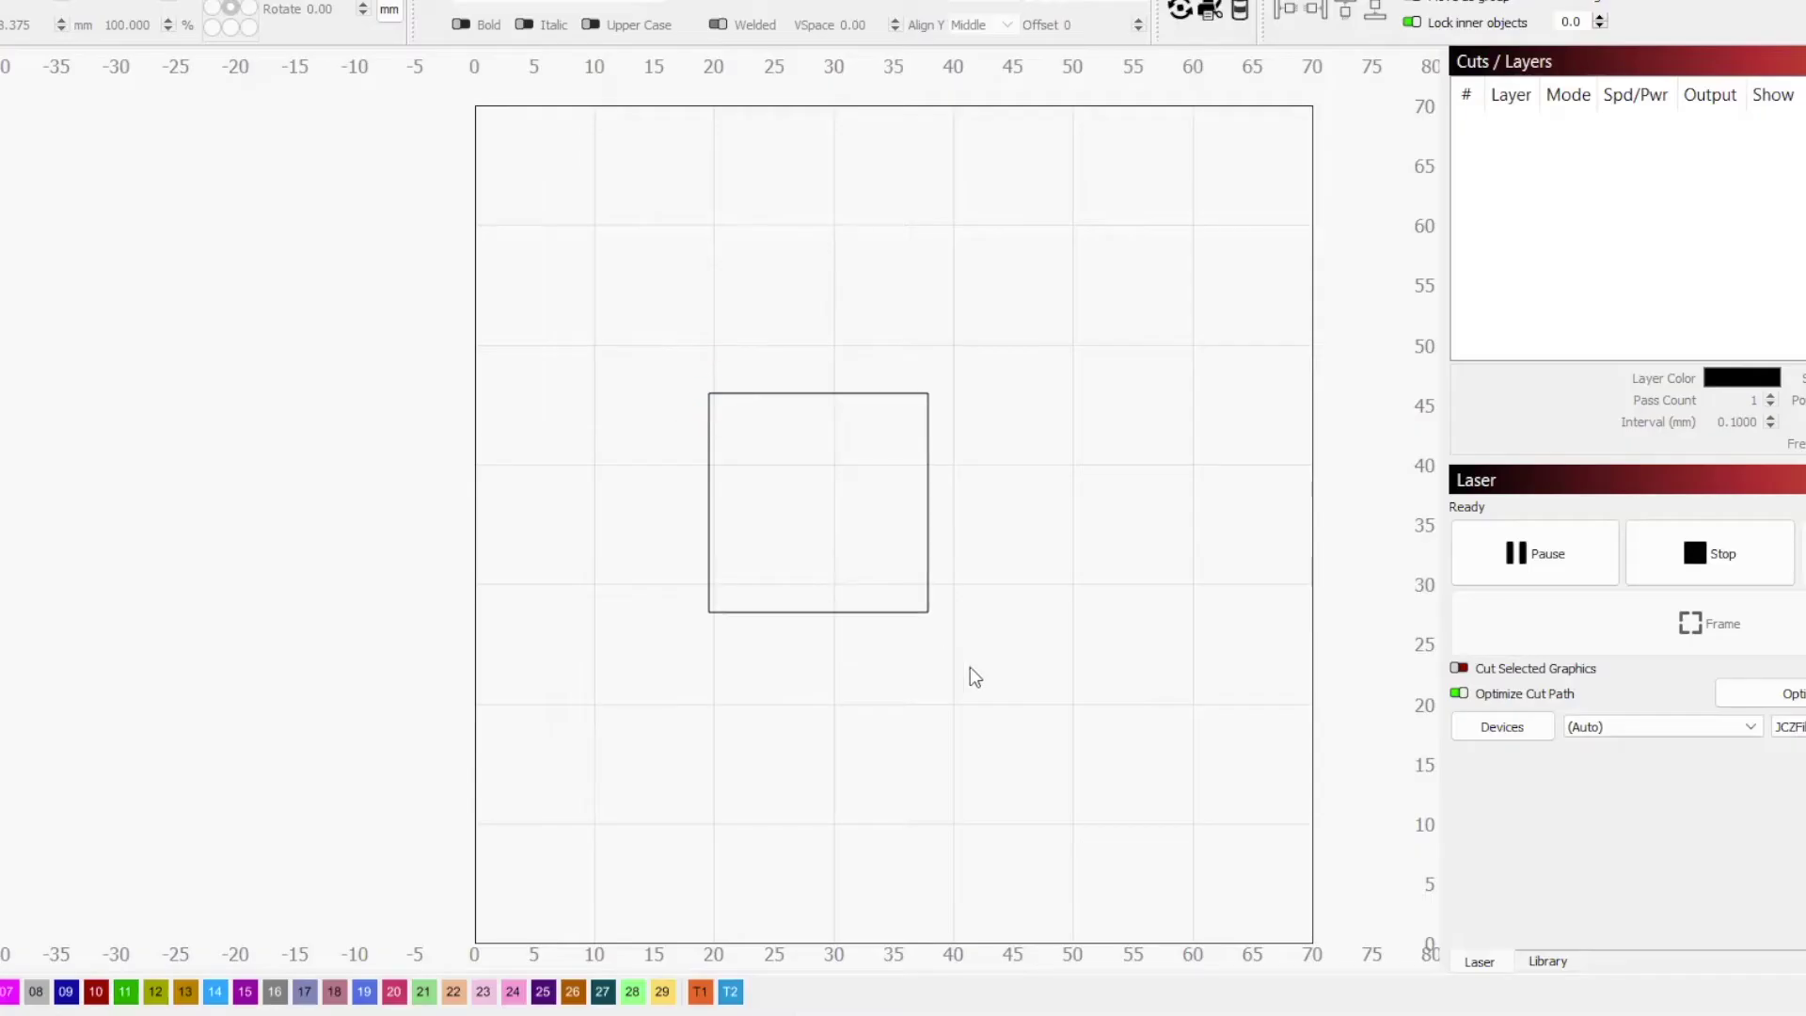
pyautogui.click(922, 612)
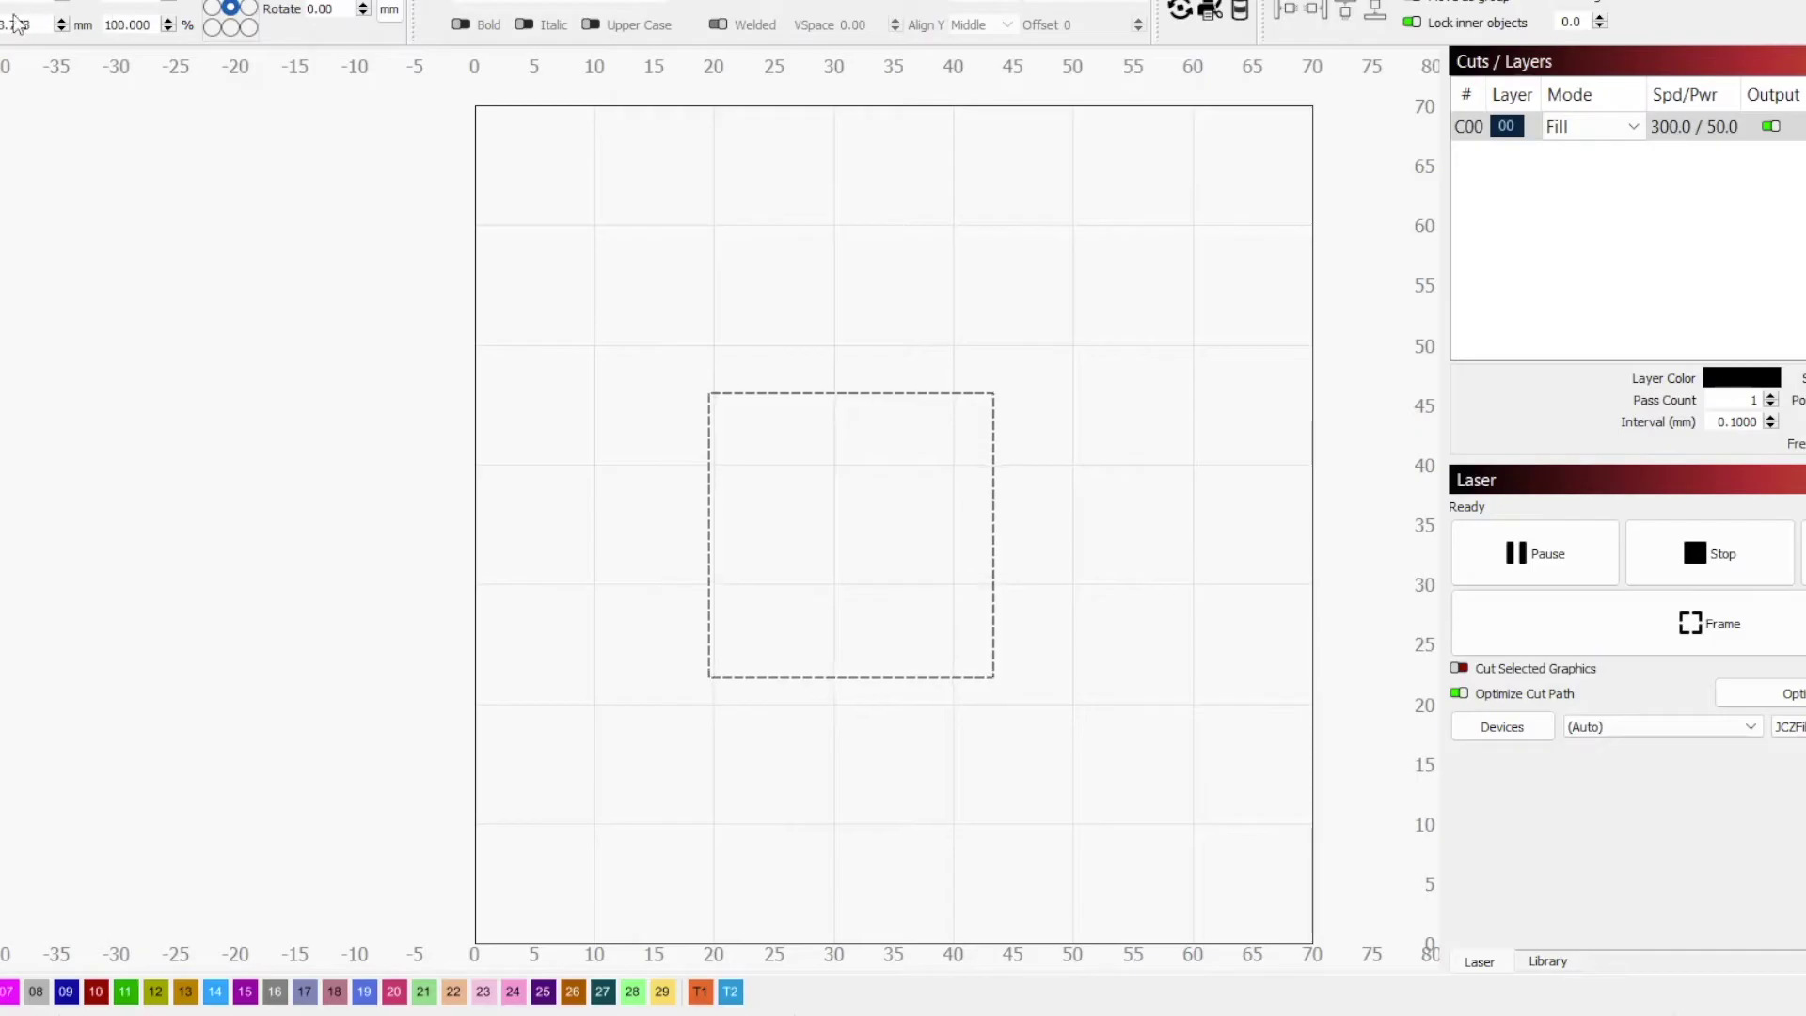
# Draw a new square, centre it at X 35, Y 35, and resize it to 65 × 65 mm.
pyautogui.write('65')
pyautogui.press('Return')
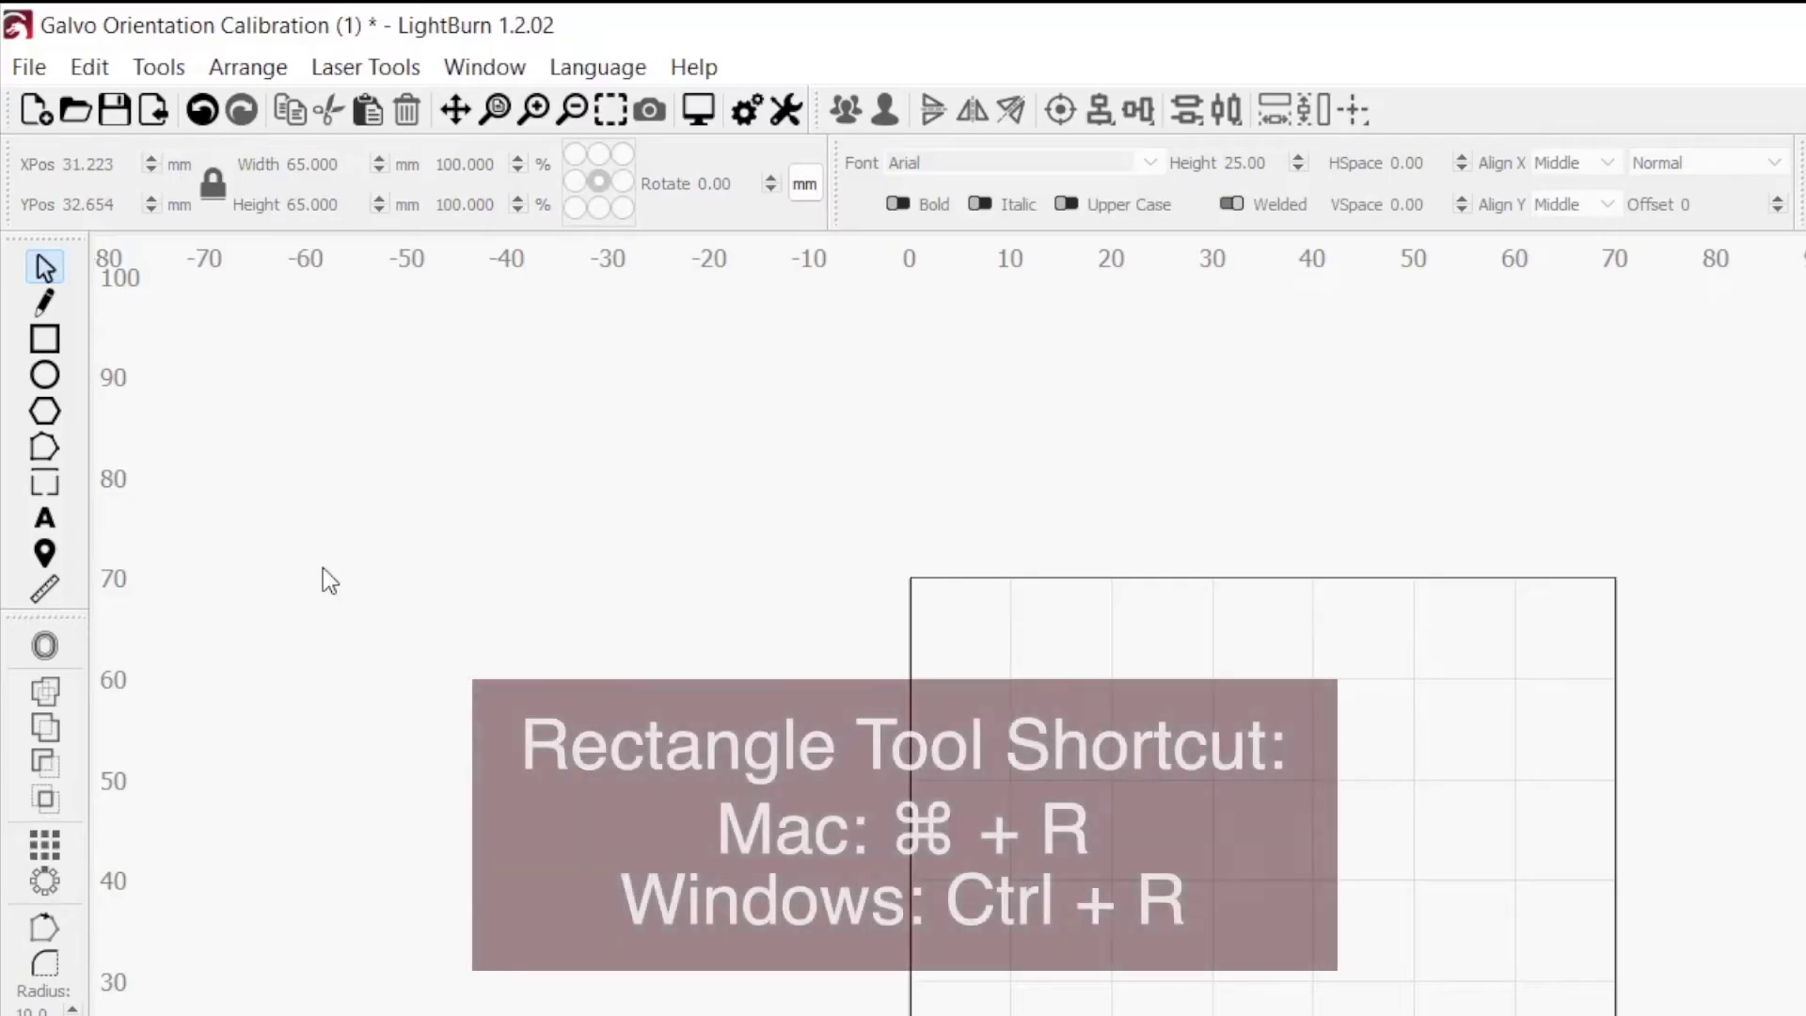
pyautogui.click(53, 353)
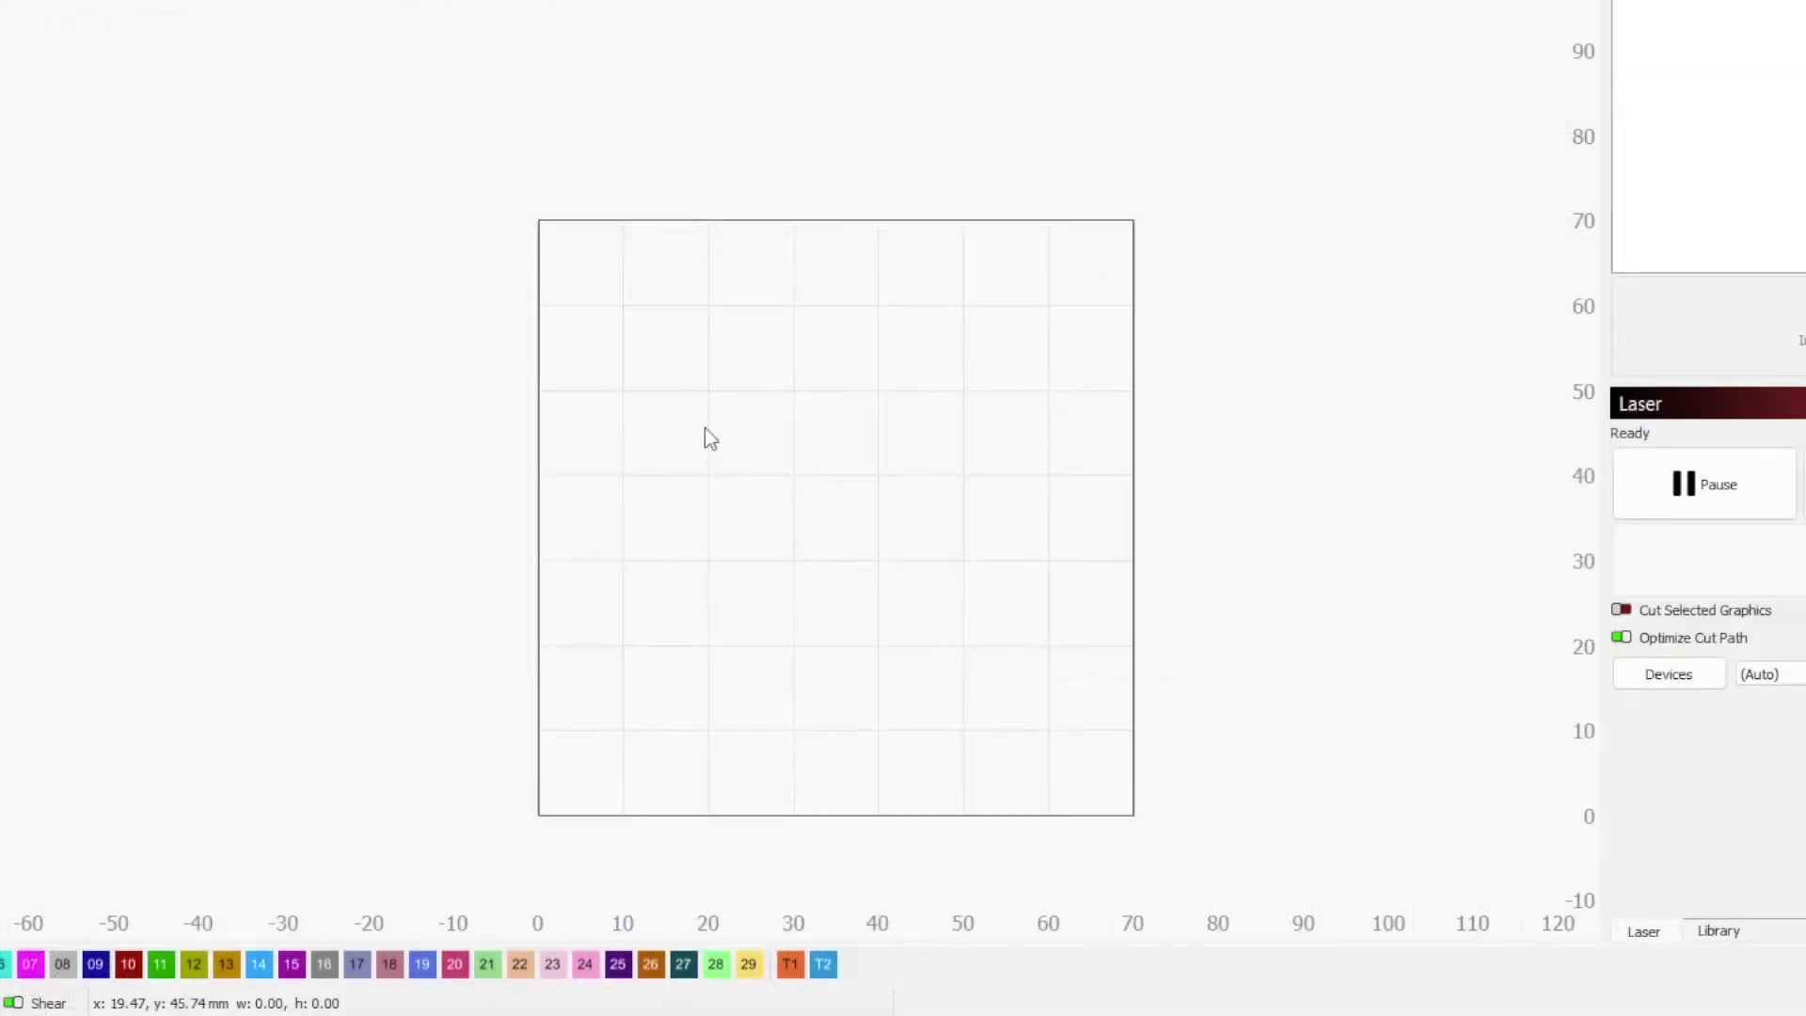
pyautogui.moveTo(703, 427); pyautogui.dragTo(905, 533)
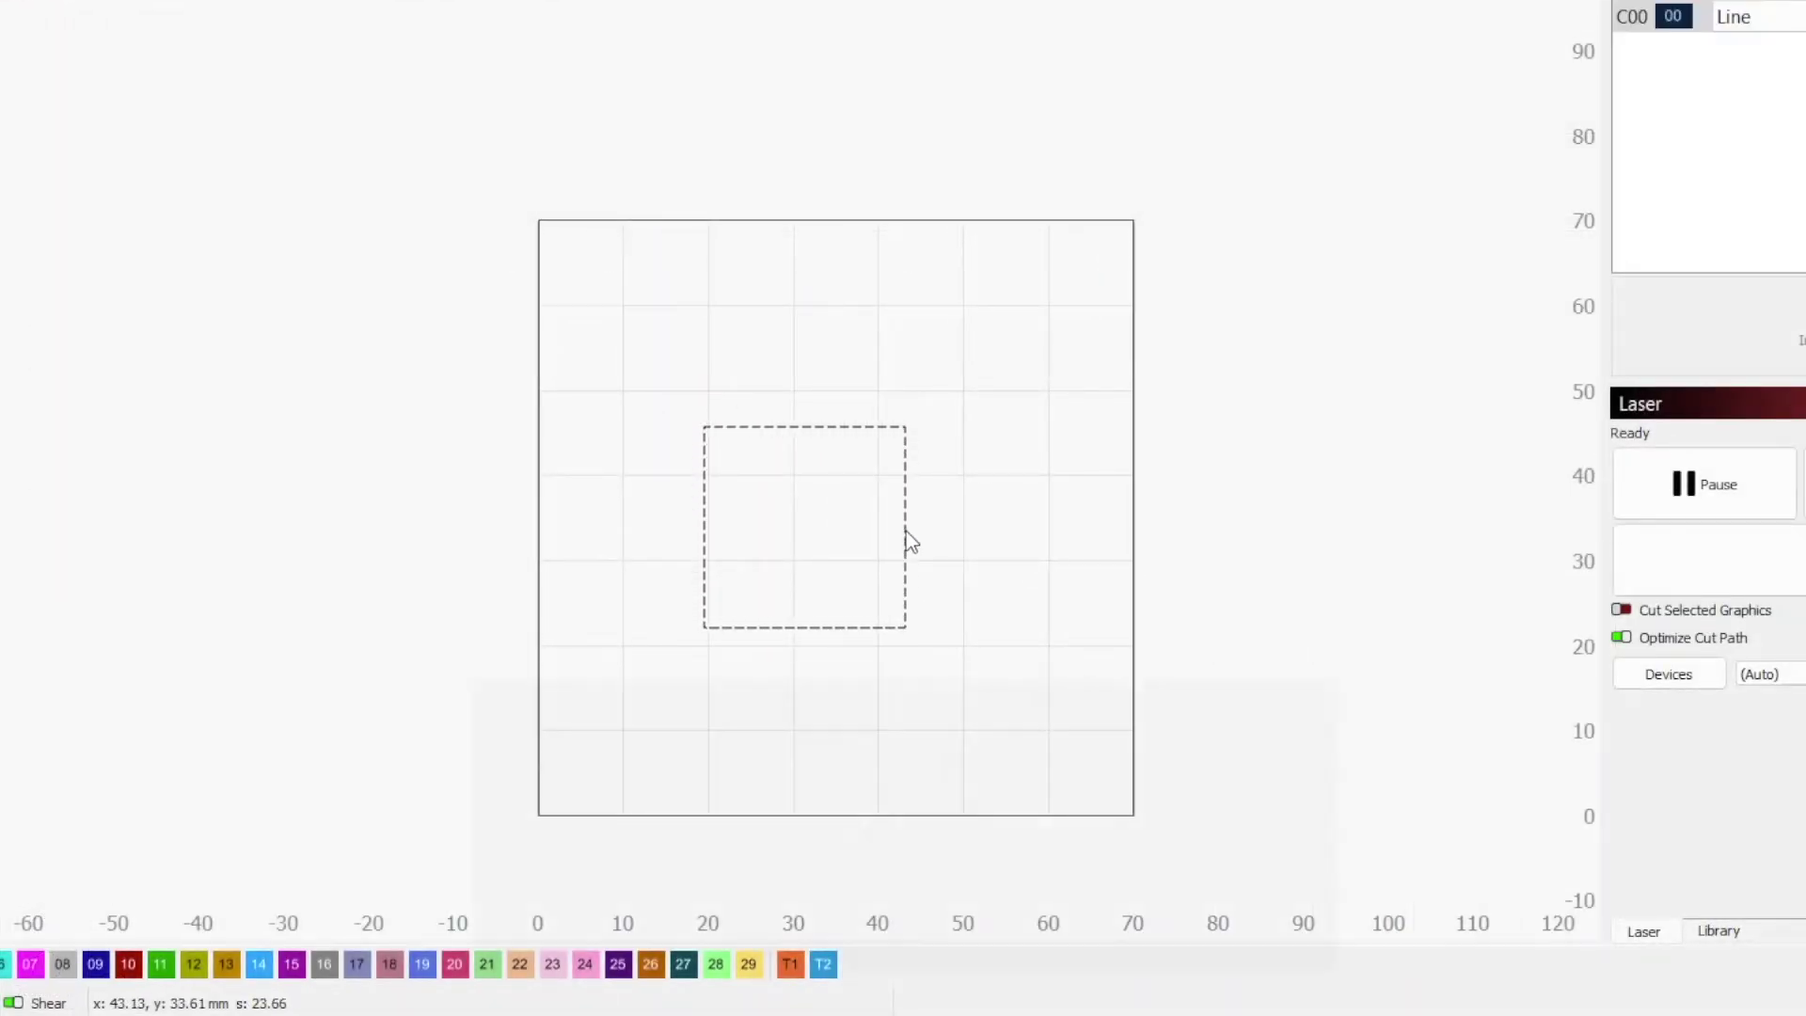
pyautogui.press('Escape')
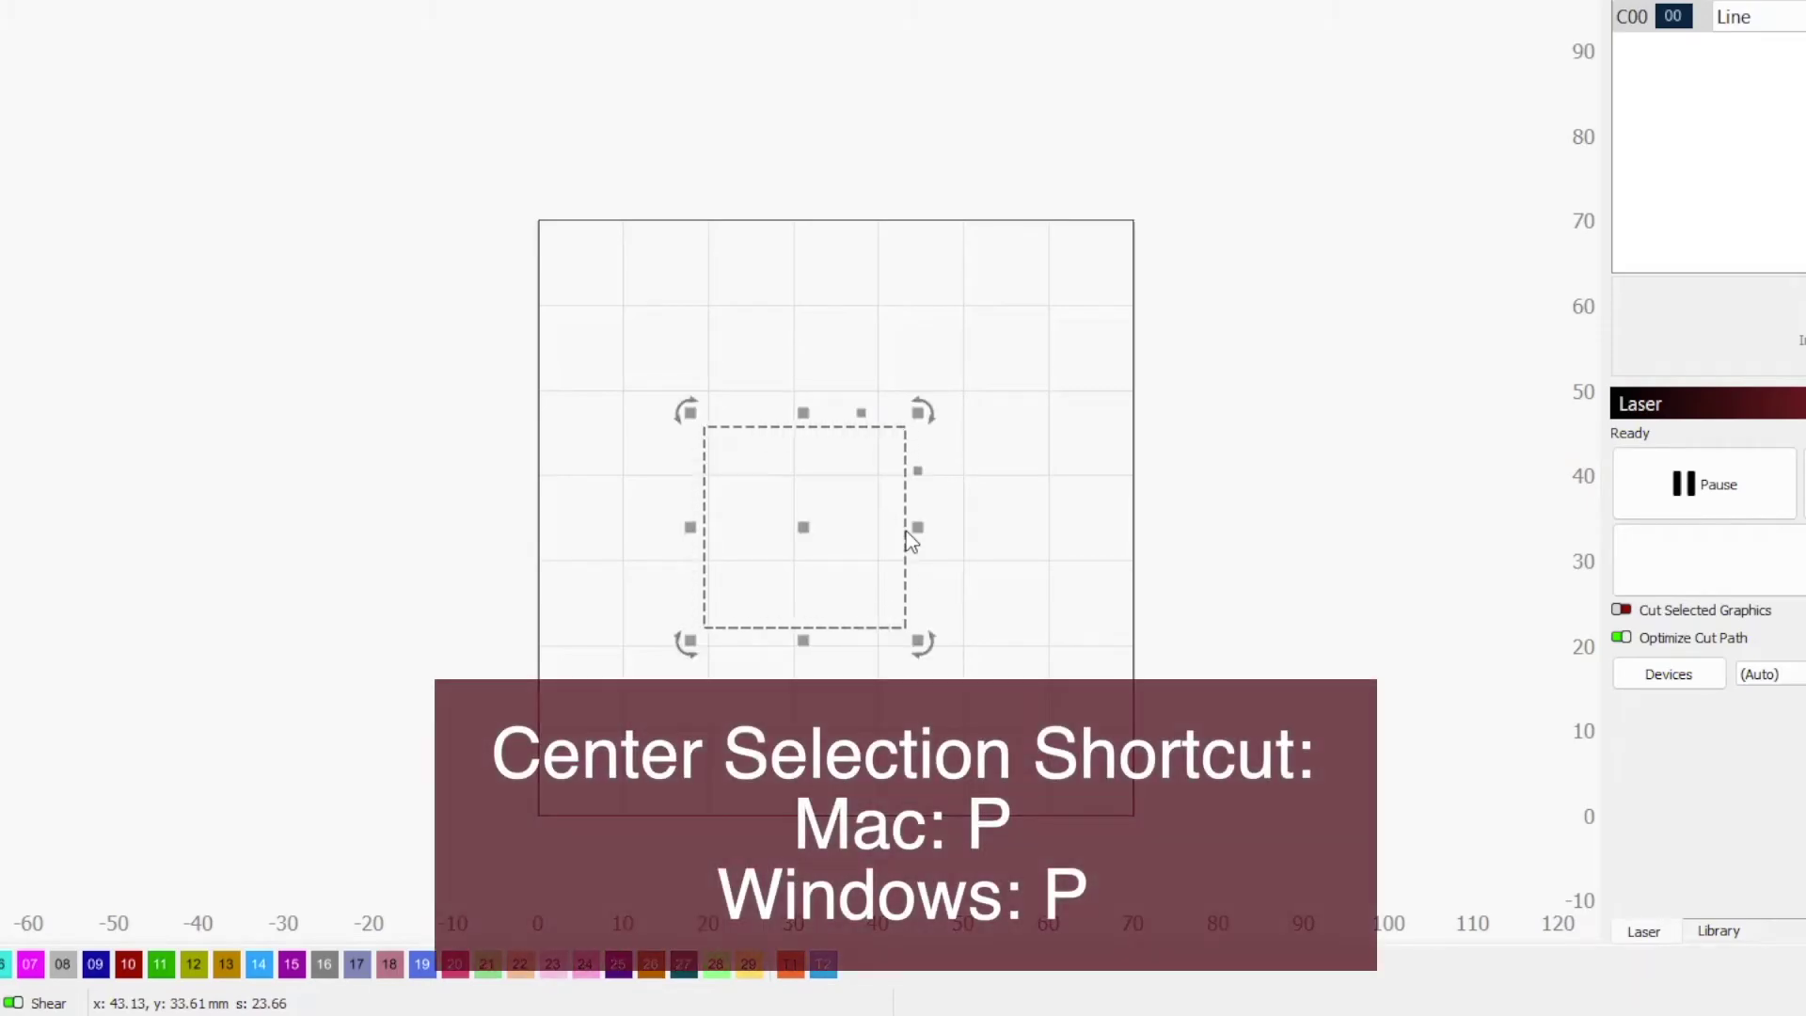
pyautogui.press('p')
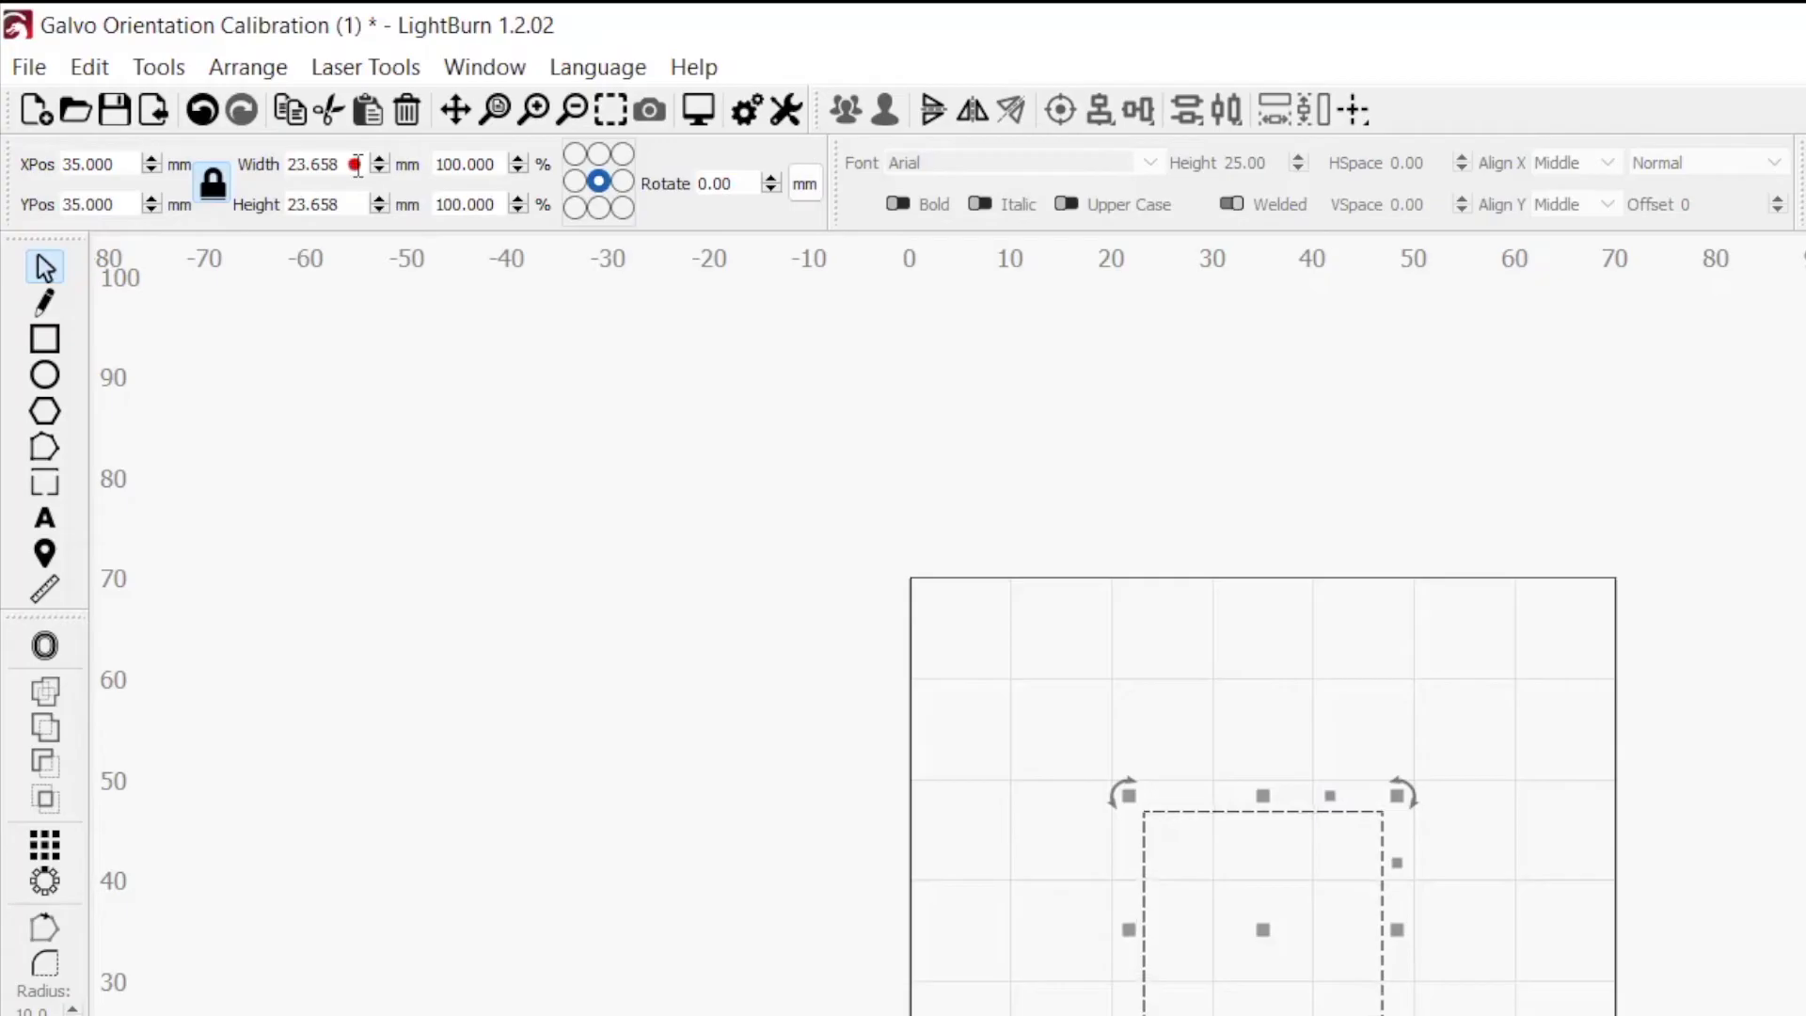
pyautogui.moveTo(357, 164); pyautogui.dragTo(254, 170)
pyautogui.press('Return')
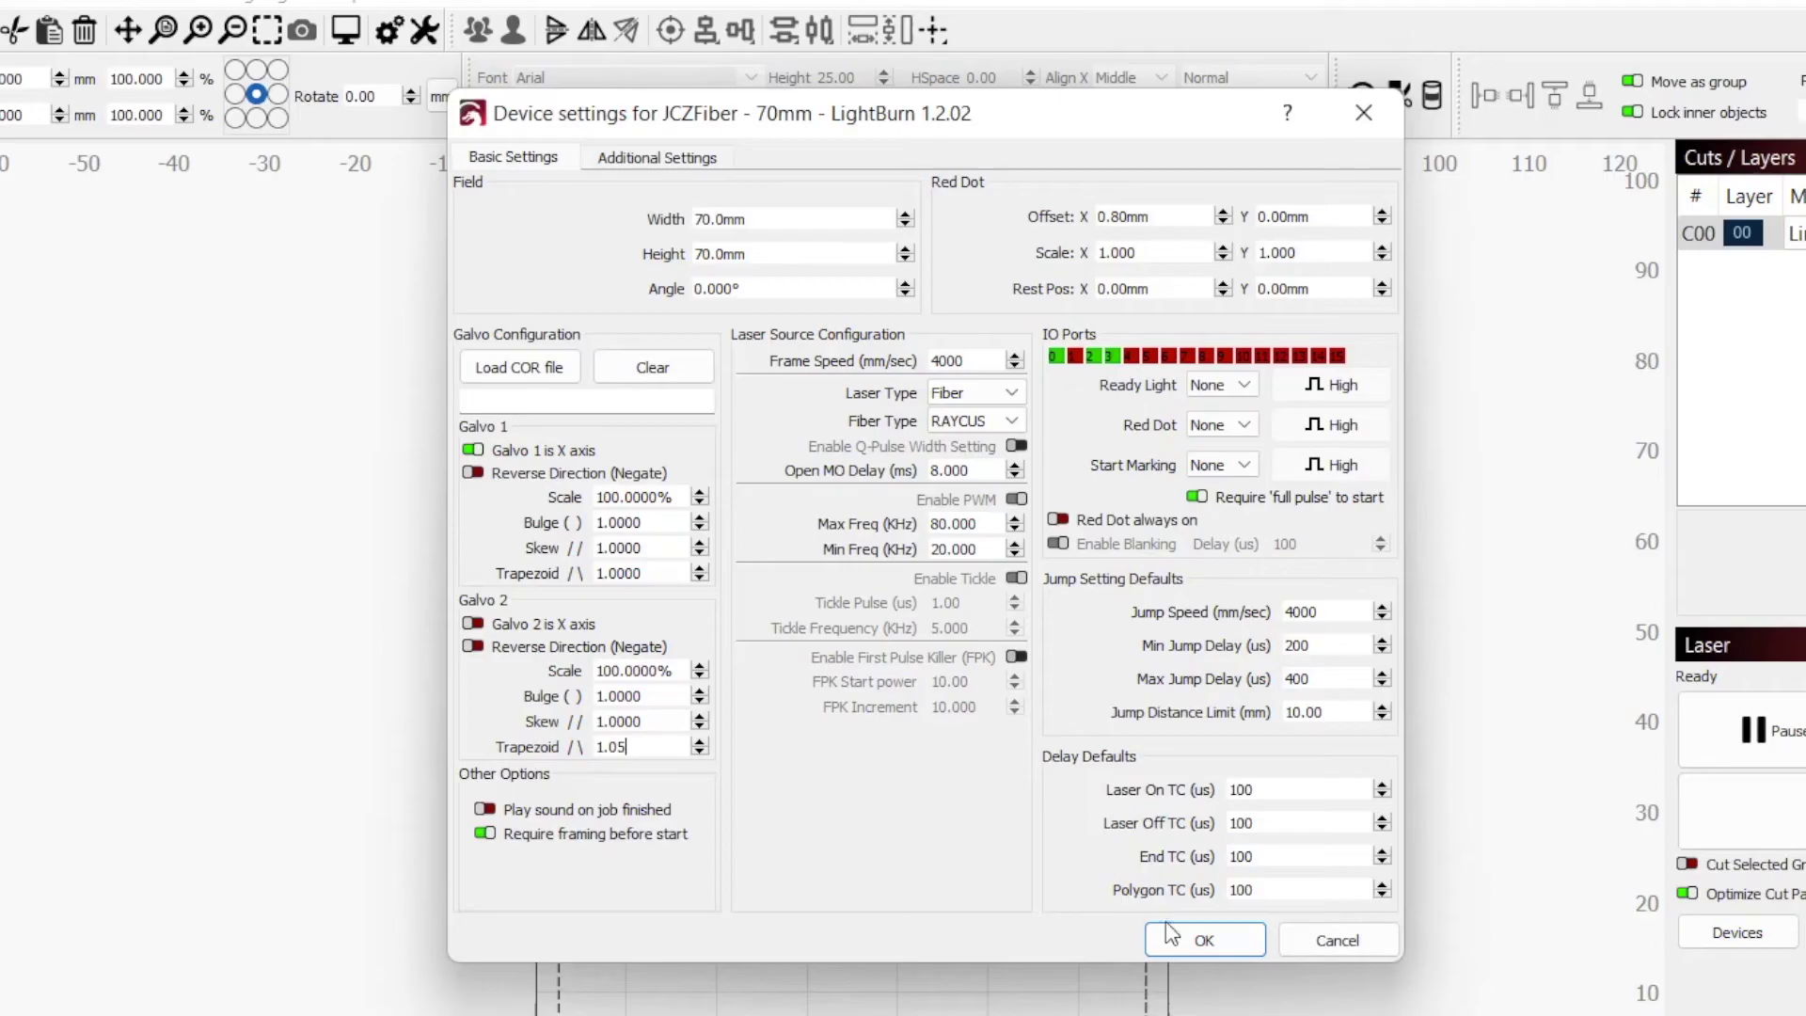
# Apply the Galvo 2 Trapezoid value of 1.05 and close Device Settings with OK.
pyautogui.click(1199, 946)
pyautogui.click(1214, 944)
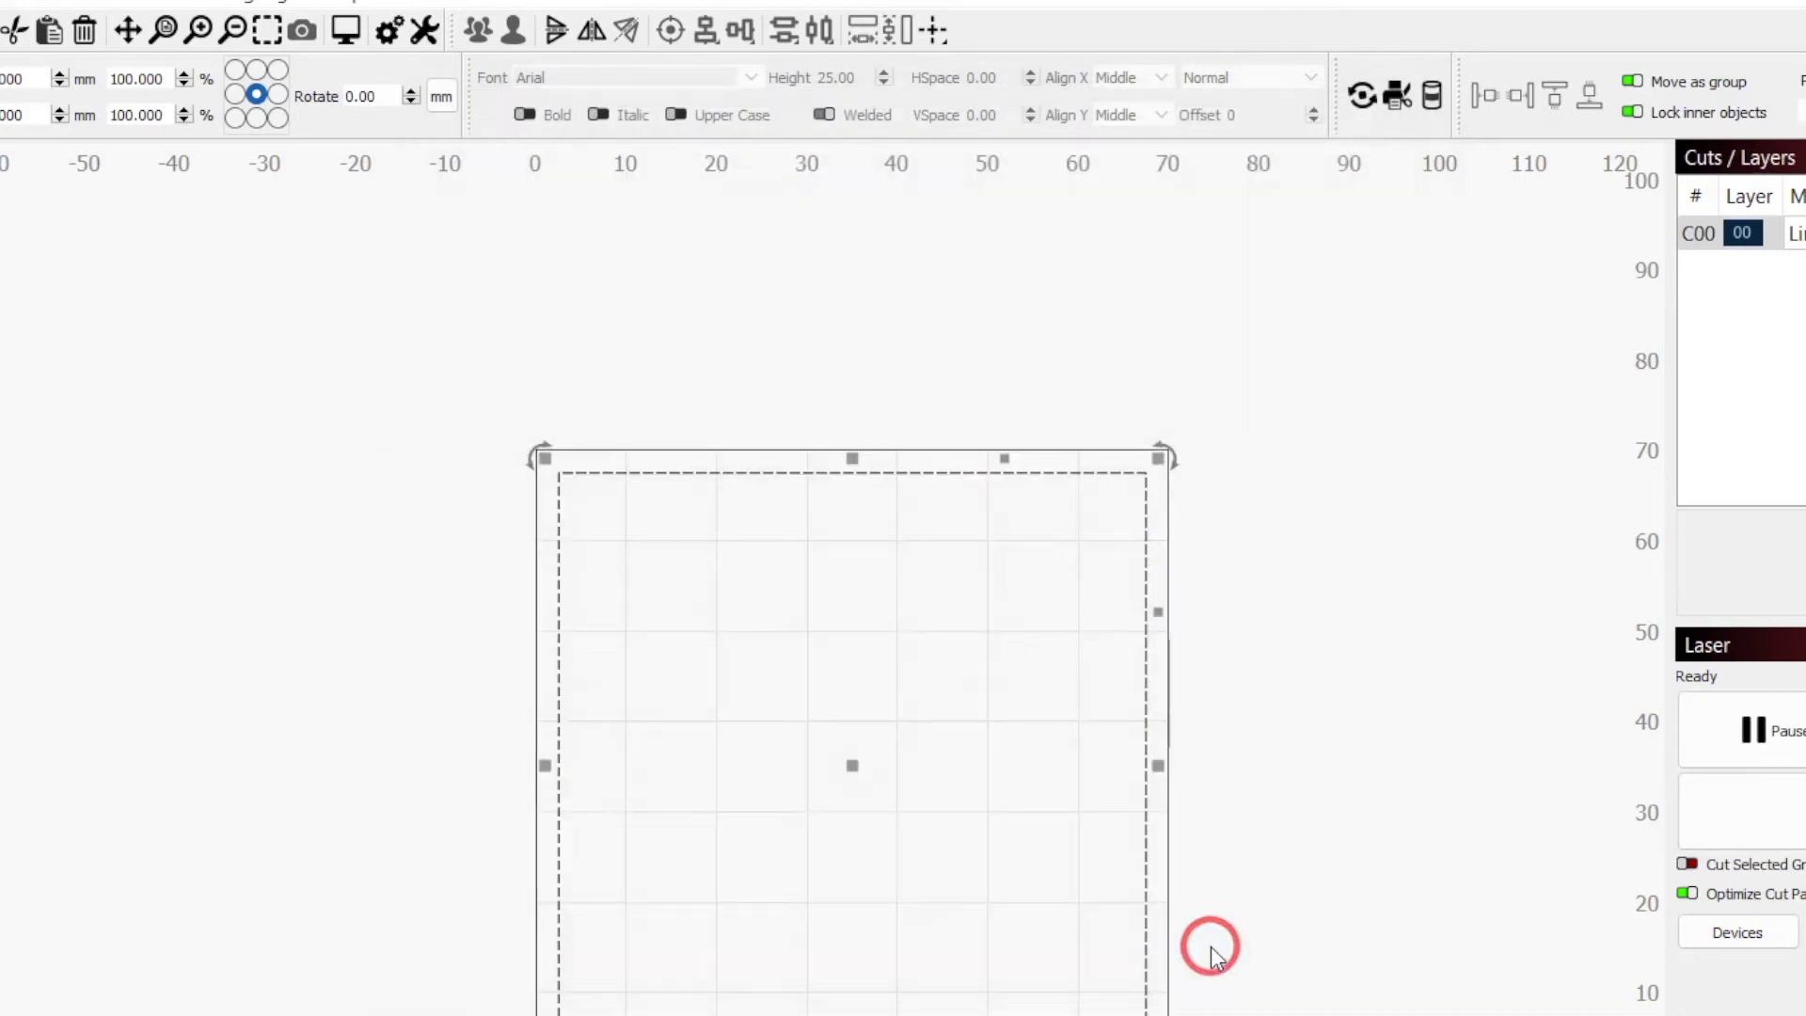
# Save Trapezoid 1.0025 on both galvos, then select the Galvo 1 Skew value for replacement.
pyautogui.click(425, 30)
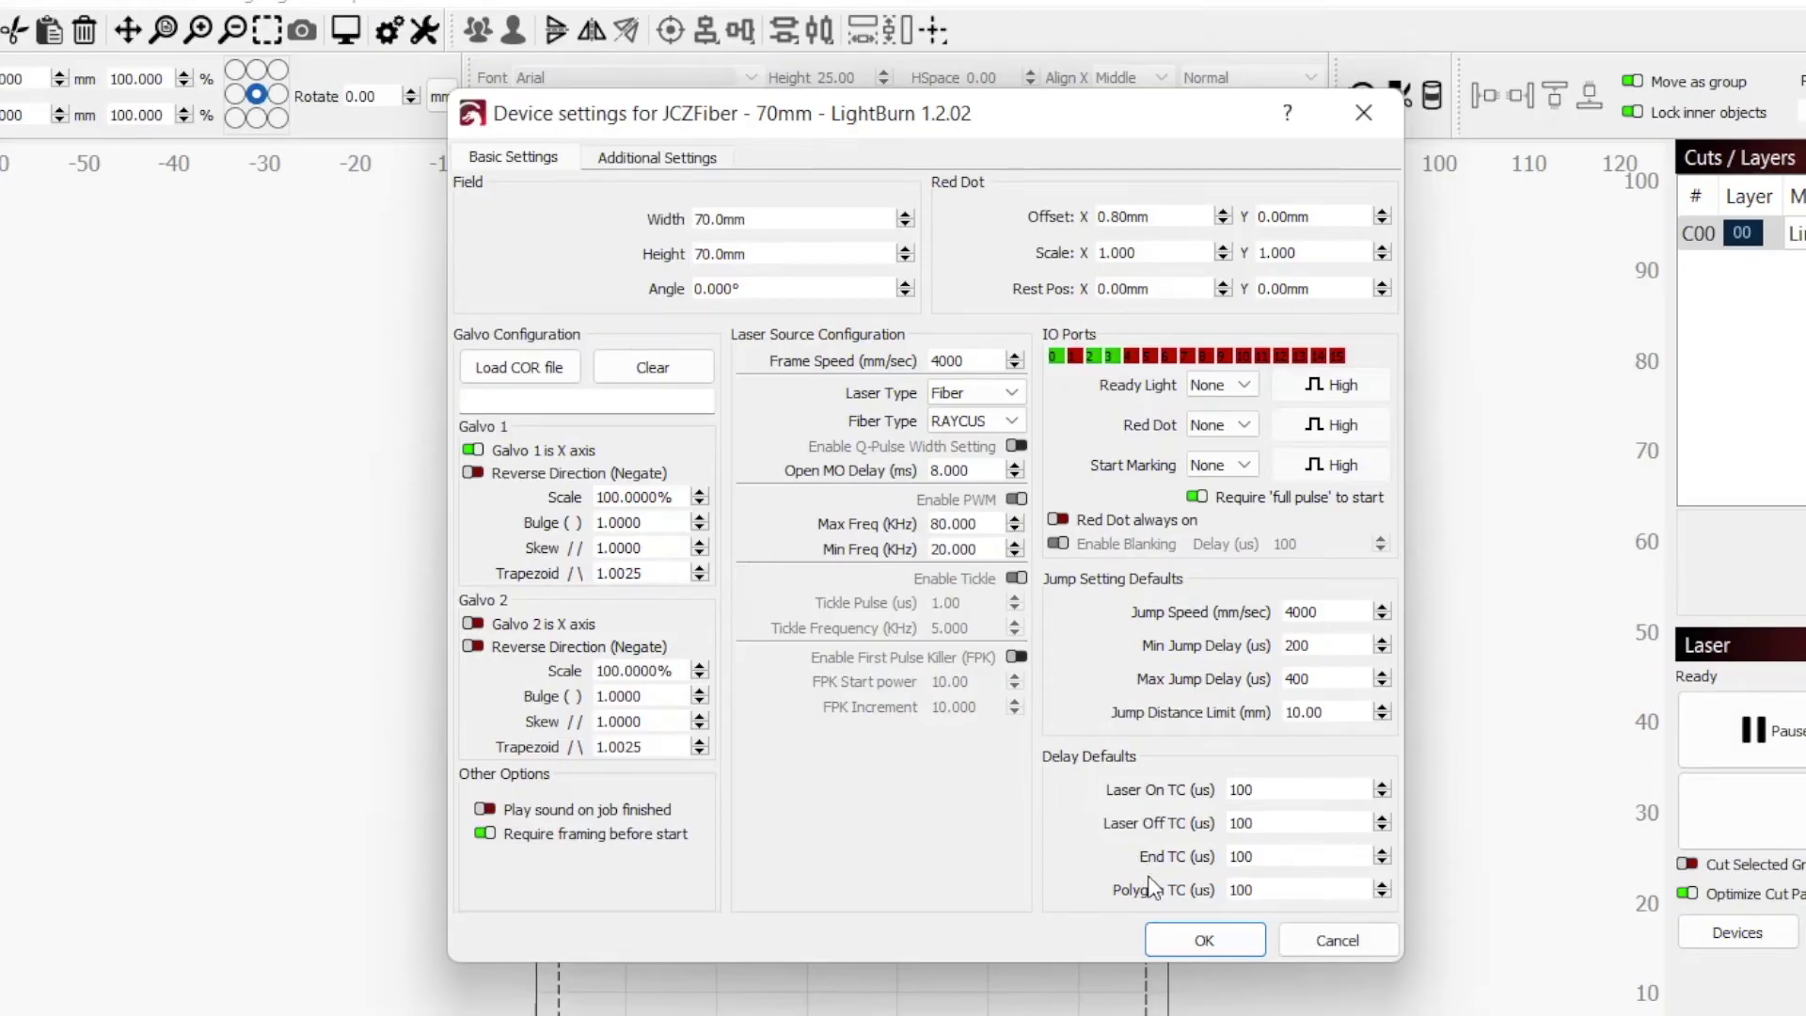
pyautogui.click(1199, 944)
pyautogui.moveTo(668, 548); pyautogui.dragTo(508, 538)
# Select the existing Galvo 2 Bulge value so it can be replaced.
pyautogui.doubleClick(662, 695)
pyautogui.tripleClick(663, 695)
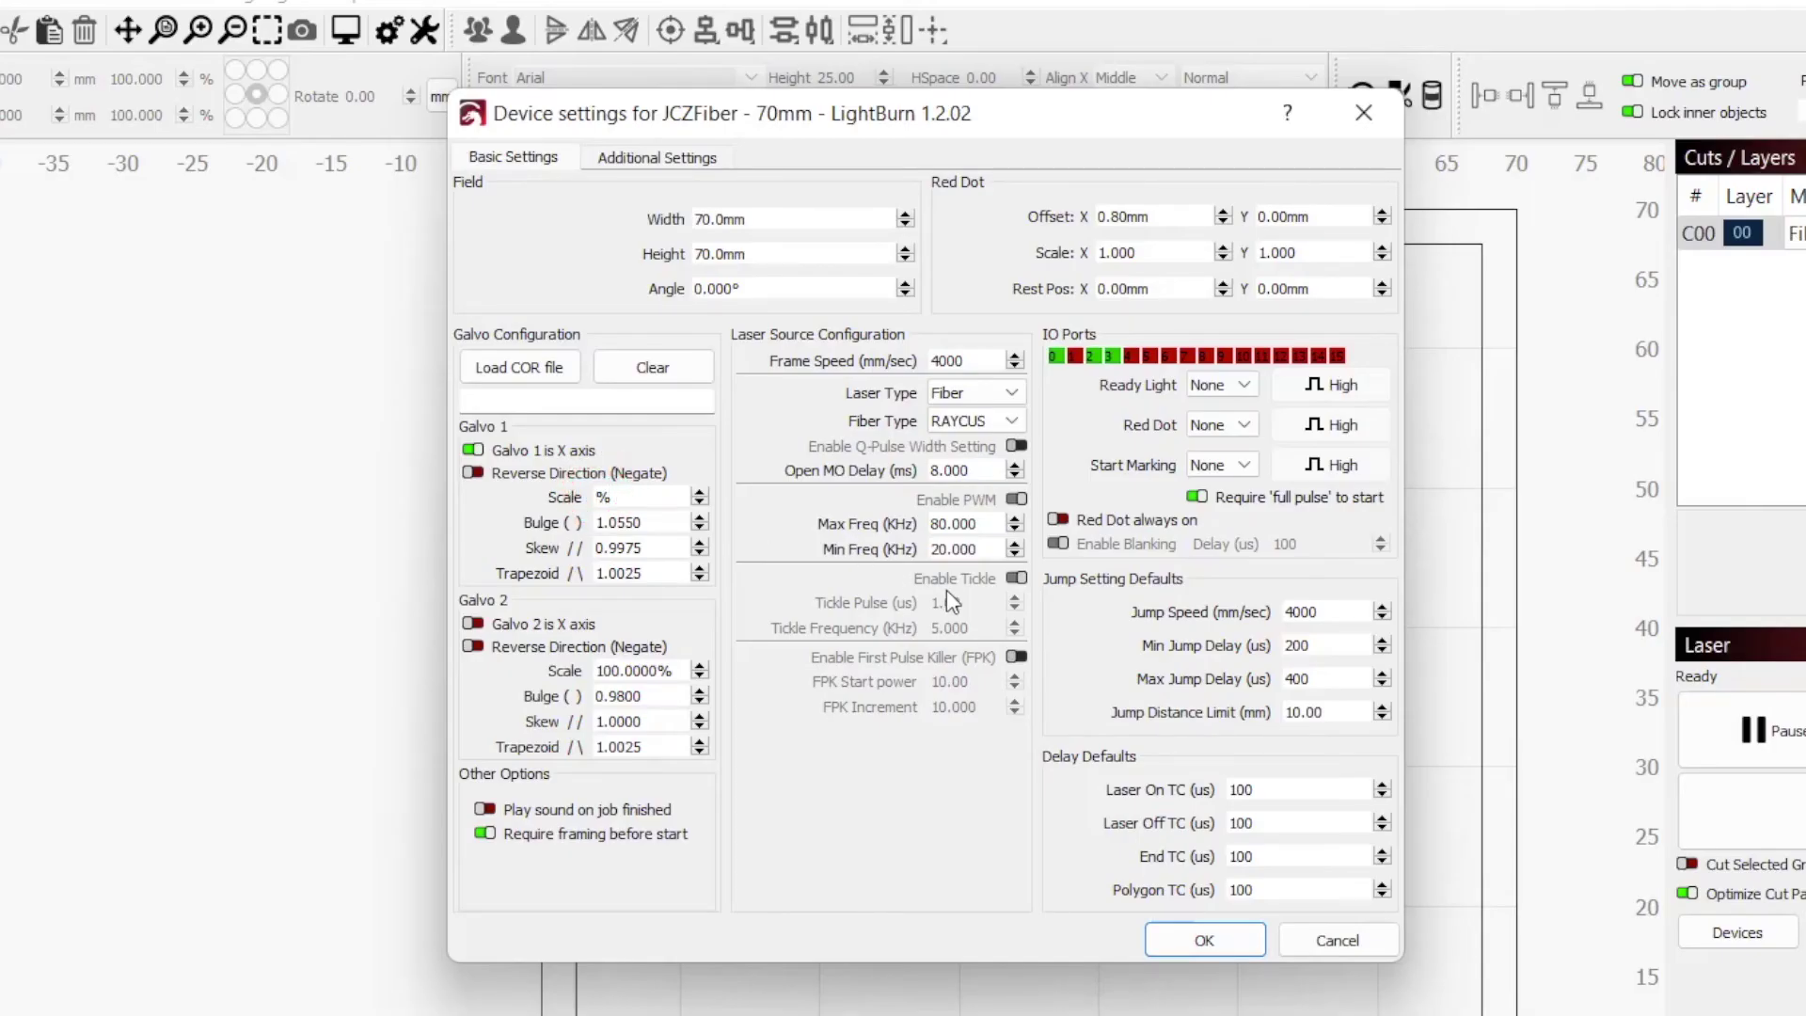
# Type the scale corrections, 89.04% for Galvo 1 and 83.33% for Galvo 2.
pyautogui.write('89.0500')
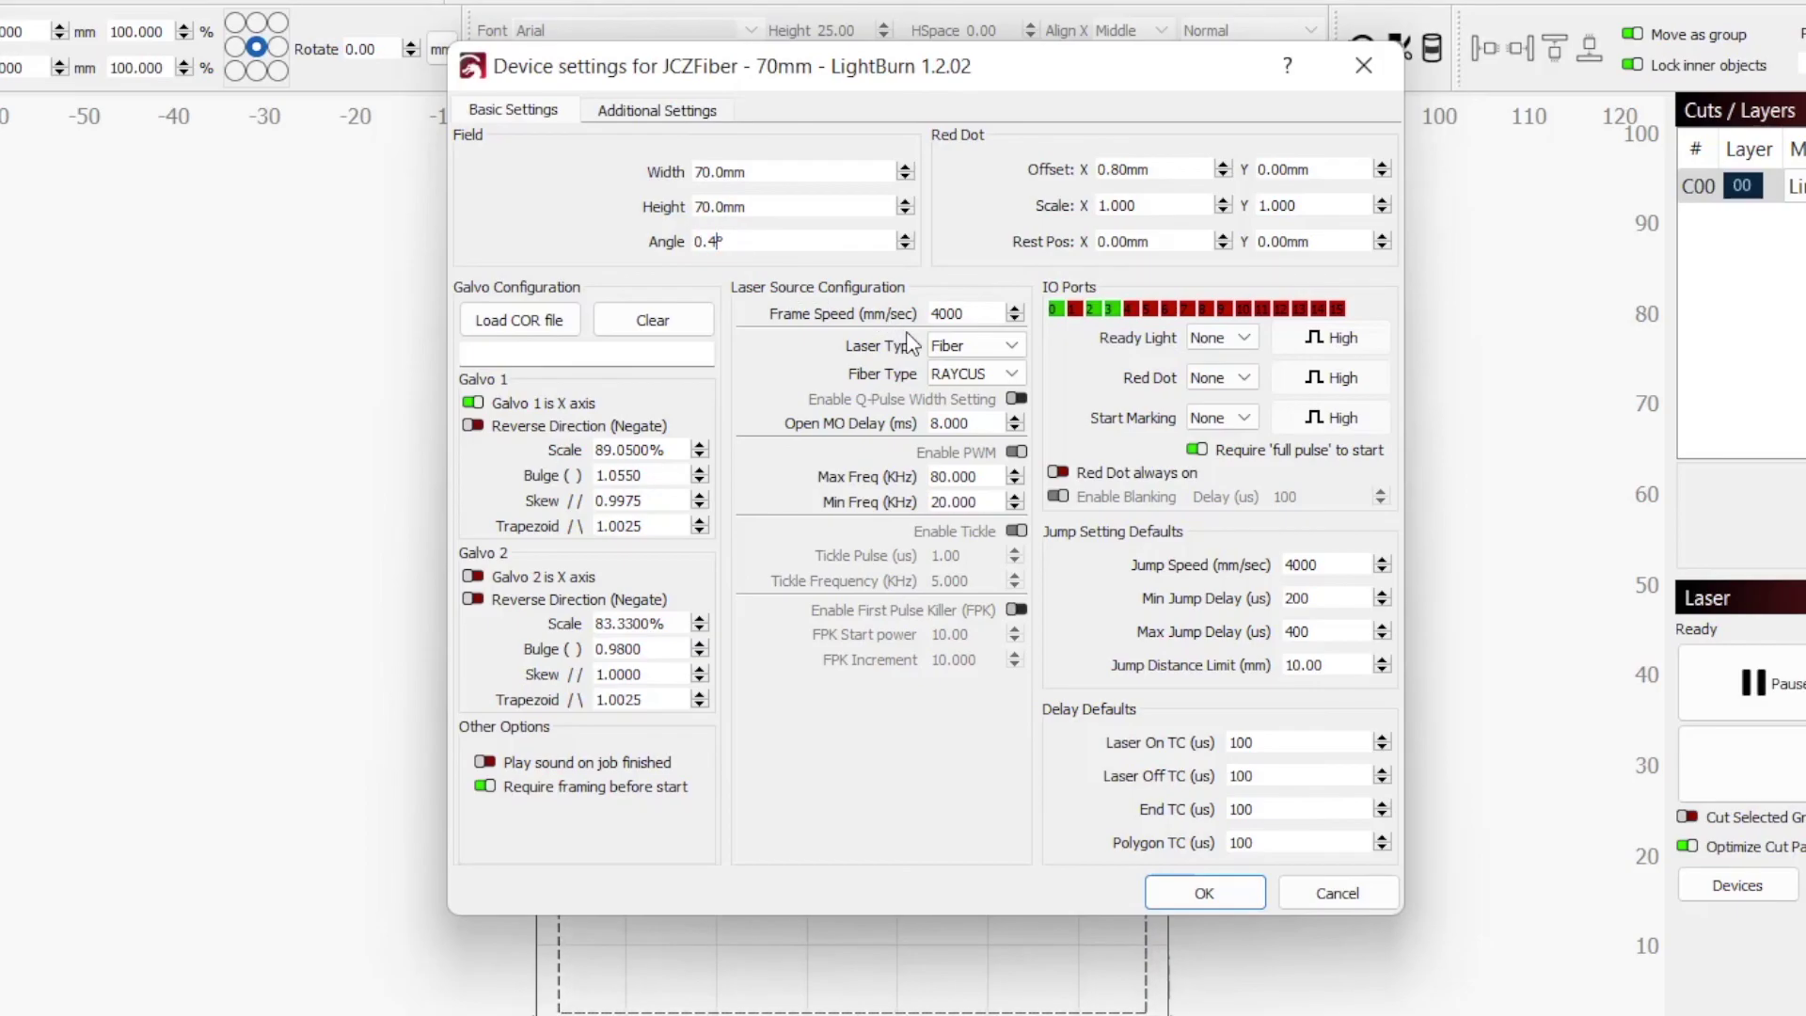
# Commit the 0.4° field angle entry in Basic Settings.
pyautogui.click(950, 734)
# Confirm the JCZFiber - 70mm device settings with OK to save them.
pyautogui.click(1233, 885)
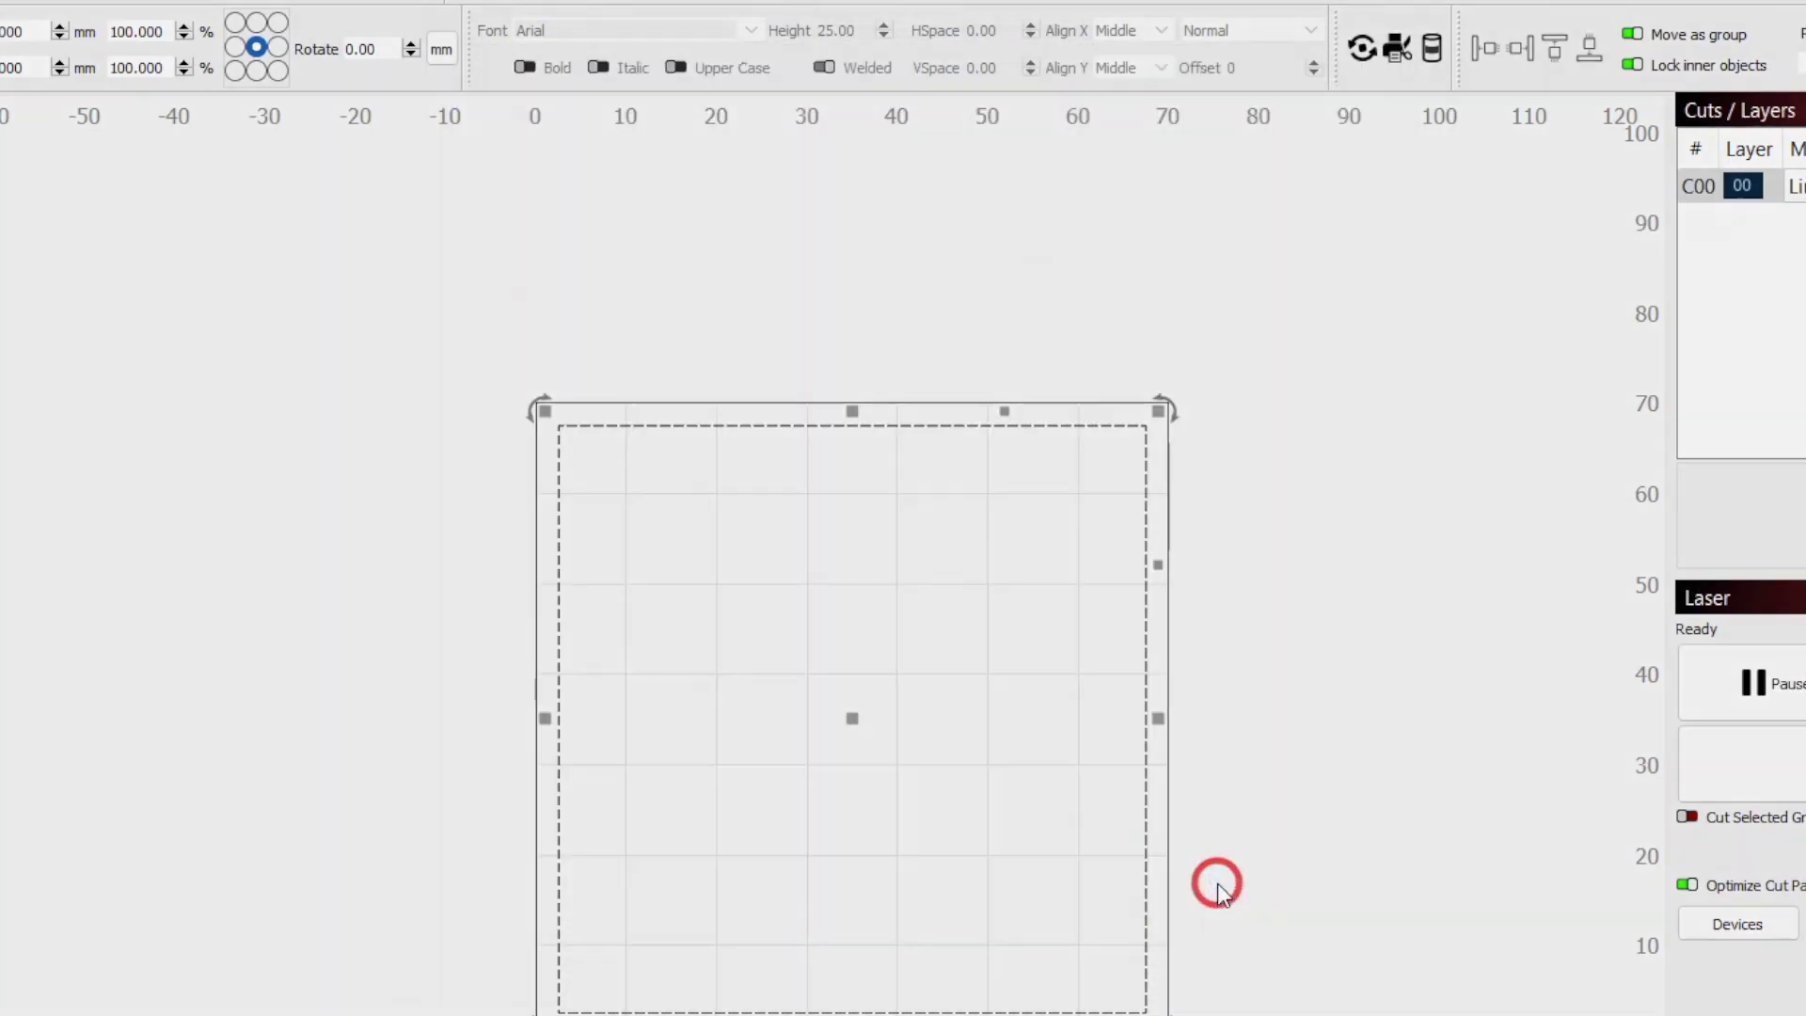